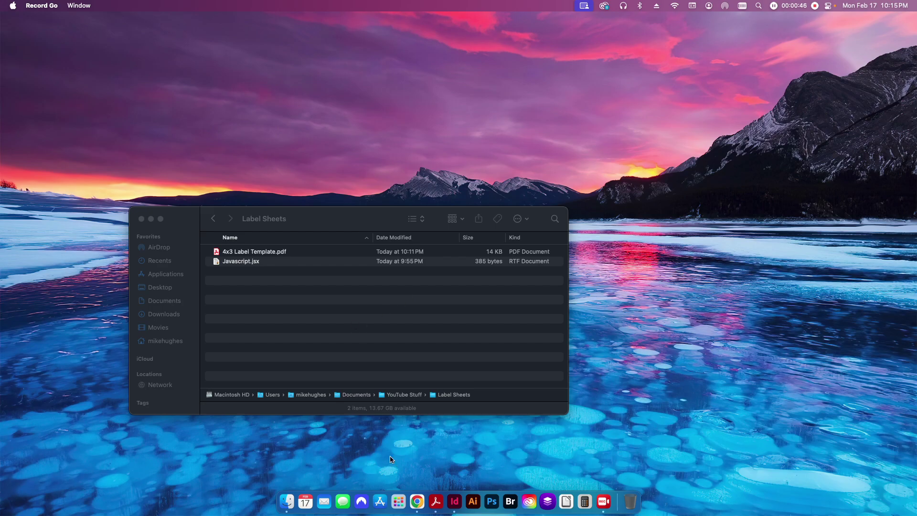
# - Switch to Chrome and download the Item Information spreadsheet as tab-separated values (.tsv)
pyautogui.click(417, 502)
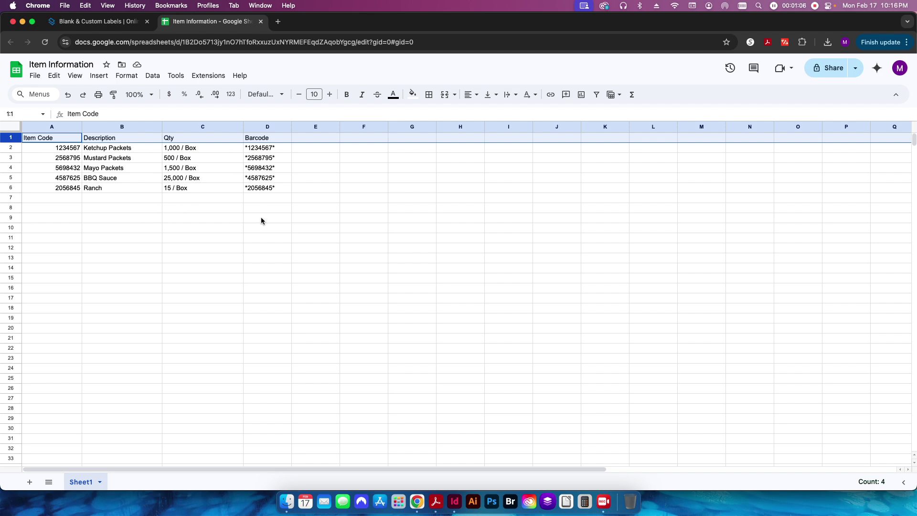
pyautogui.click(35, 77)
pyautogui.moveTo(69, 194)
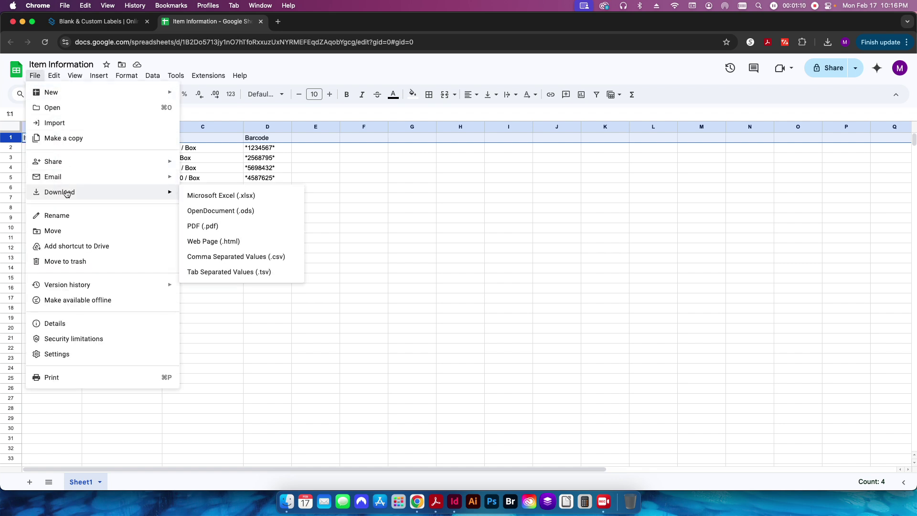
pyautogui.click(253, 273)
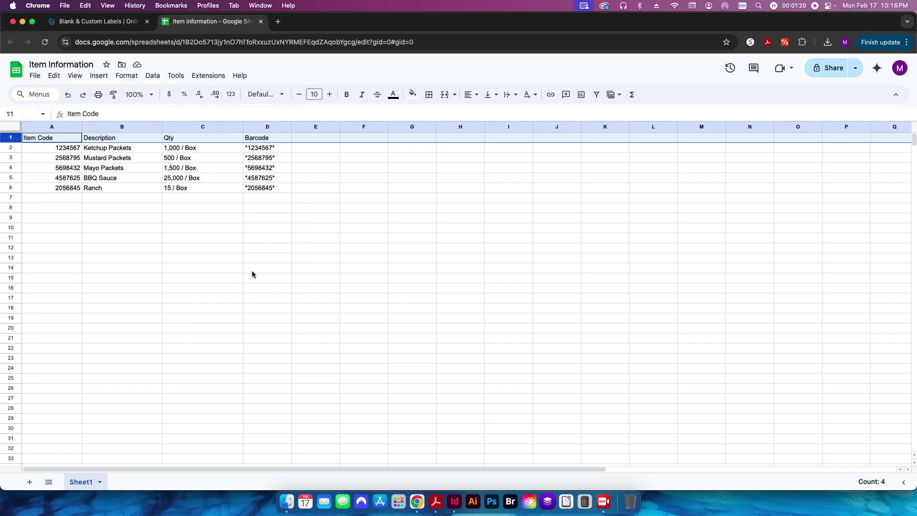
# - Hide the browser and move the downloaded Item Information - Sheet1.tsv from the desktop into the Label Sheets folder
pyautogui.click(282, 220)
pyautogui.press('super+h')
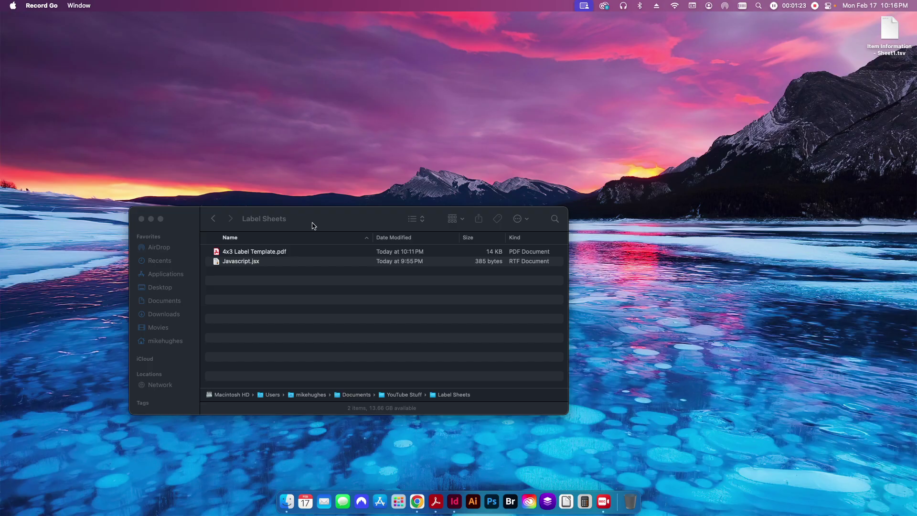
pyautogui.moveTo(888, 30); pyautogui.dragTo(393, 333)
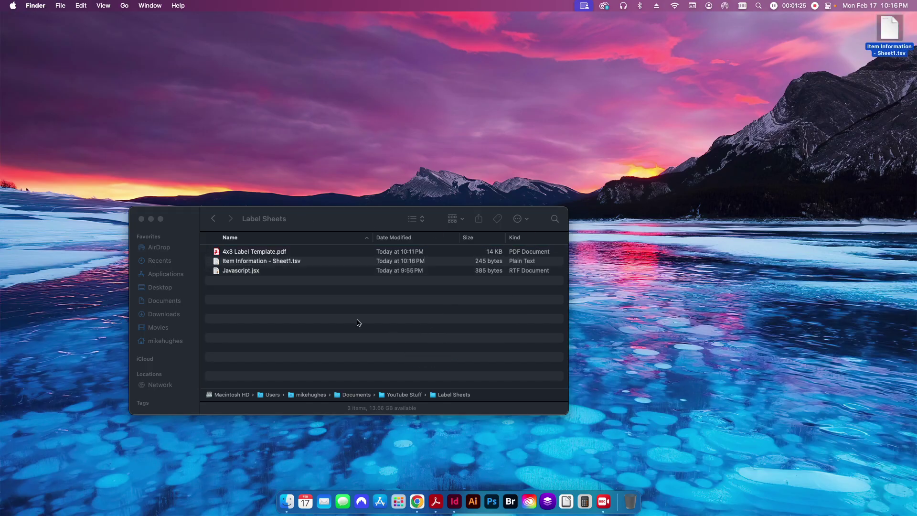
# - Change the Item Information file's extension to txt, naming it Item Information - Sheet1.txt
pyautogui.press('Return')
pyautogui.press('Right')
pyautogui.press('BackSpace')
pyautogui.press('BackSpace')
pyautogui.press('BackSpace')
pyautogui.write('txt')
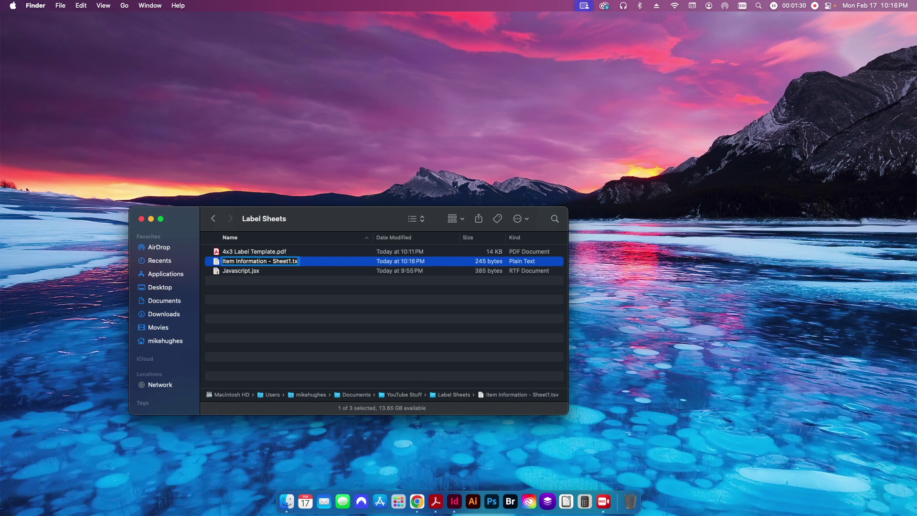
pyautogui.press('Return')
pyautogui.click(479, 209)
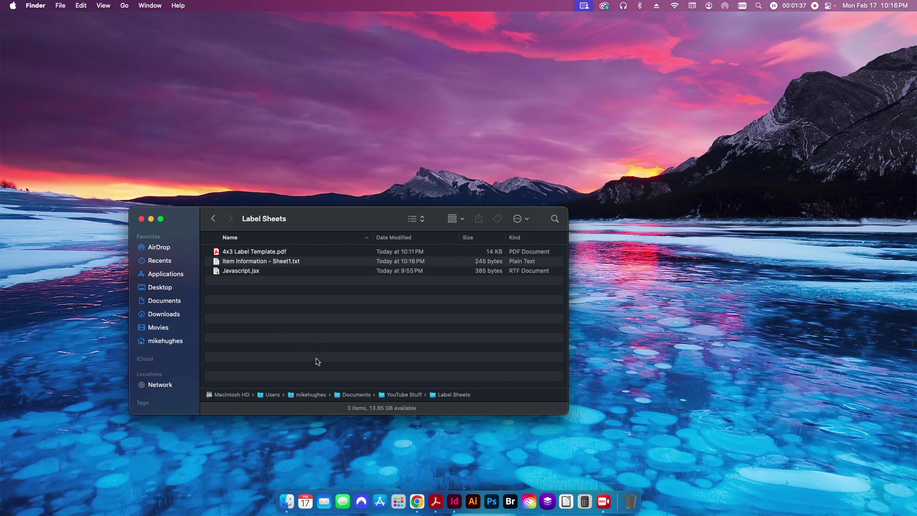
# - In Chrome, list OnlineLabels' 4" x 3" rectangular blank sheet labels and open product OL500
pyautogui.click(417, 501)
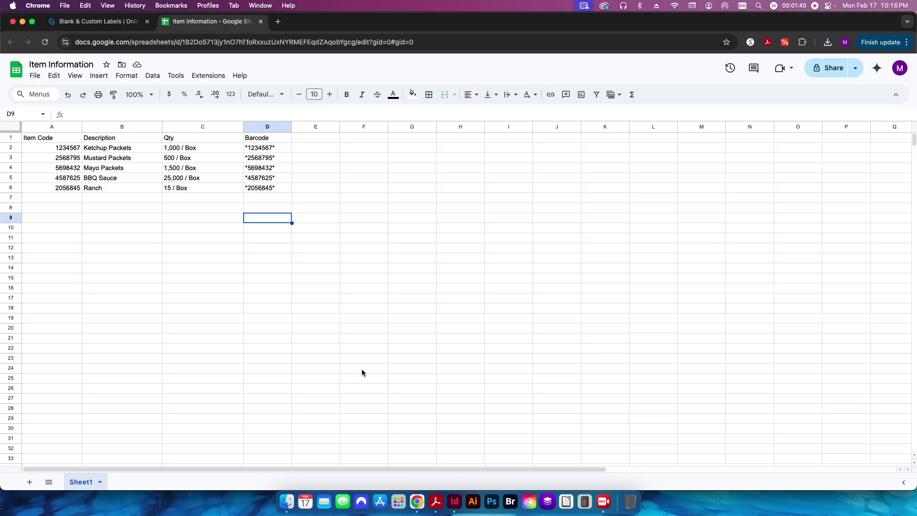
pyautogui.click(95, 21)
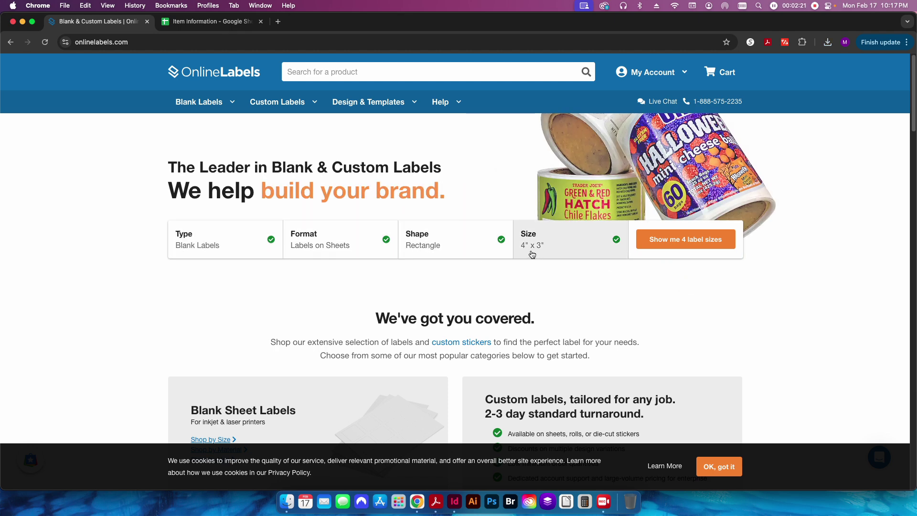
pyautogui.click(675, 241)
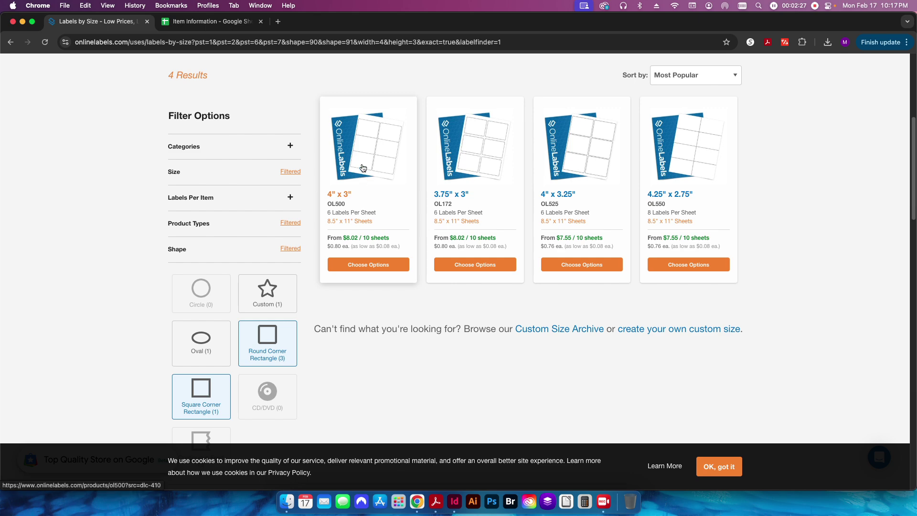
pyautogui.click(384, 208)
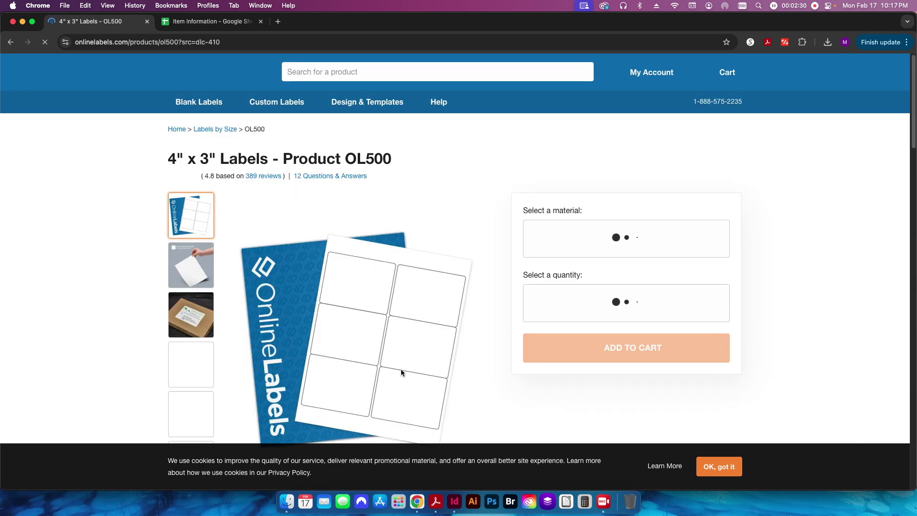
# - Download the blank PDF template for the OL500 label sheet
pyautogui.scroll(-15, 330, 320)
pyautogui.scroll(-15, 330, 320)
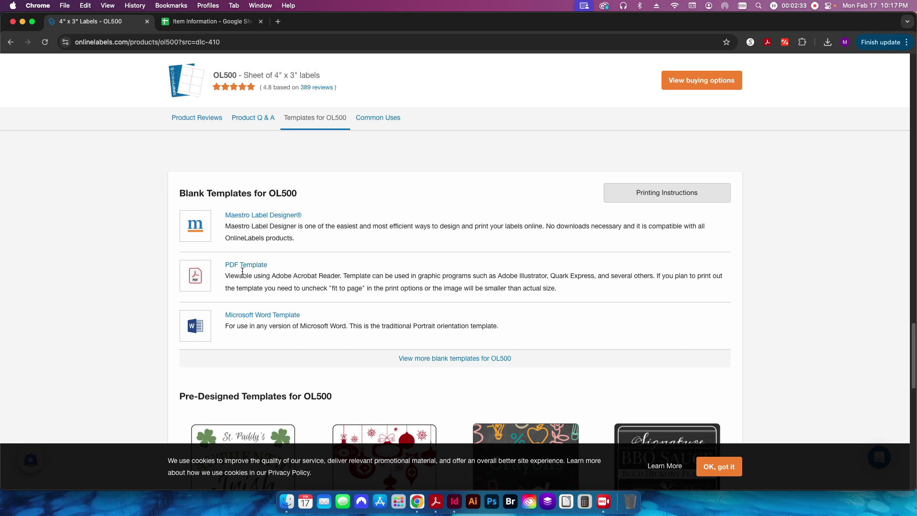
pyautogui.click(243, 266)
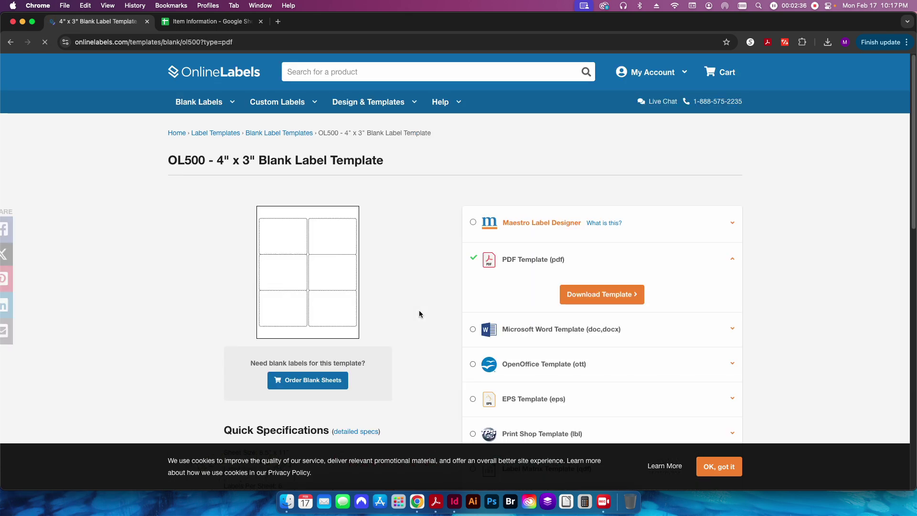
pyautogui.click(576, 300)
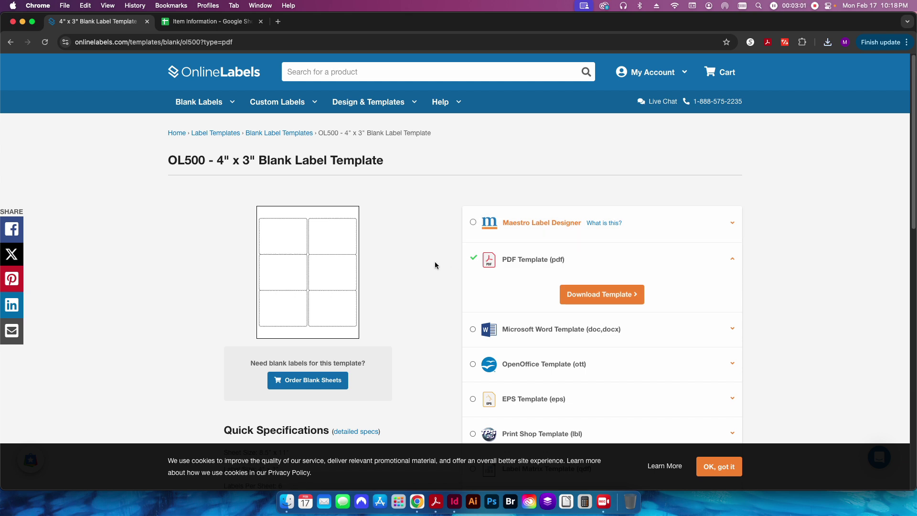
# - Hide the browser and move OL500.pdf from the desktop into the Label Sheets folder
pyautogui.press('cmd+h')
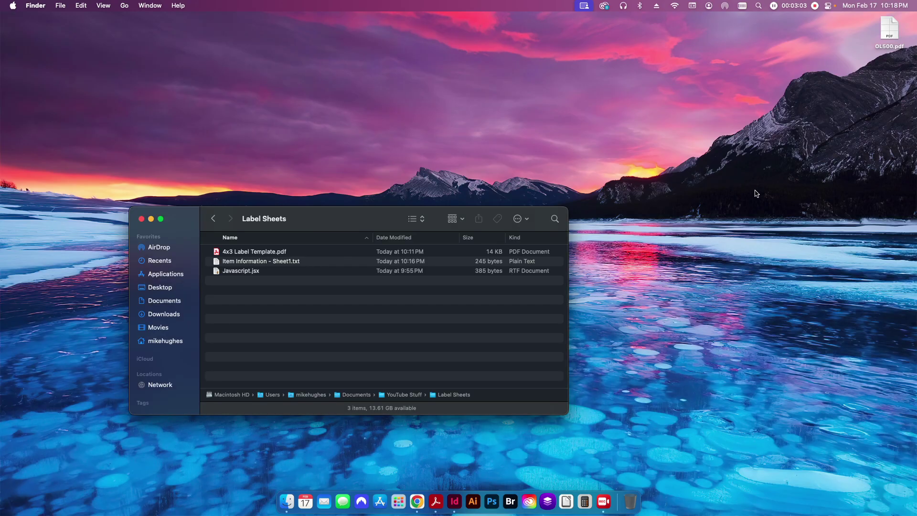
pyautogui.click(892, 37)
pyautogui.moveTo(891, 38); pyautogui.dragTo(302, 320)
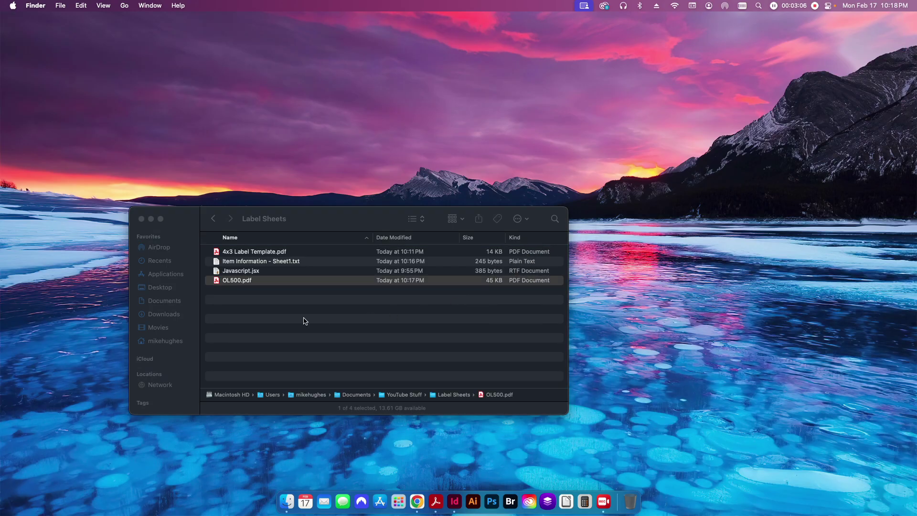
# - Open OL500.pdf in Acrobat, examine its print preview, and close the file without printing
pyautogui.click(254, 285)
pyautogui.doubleClick(244, 281)
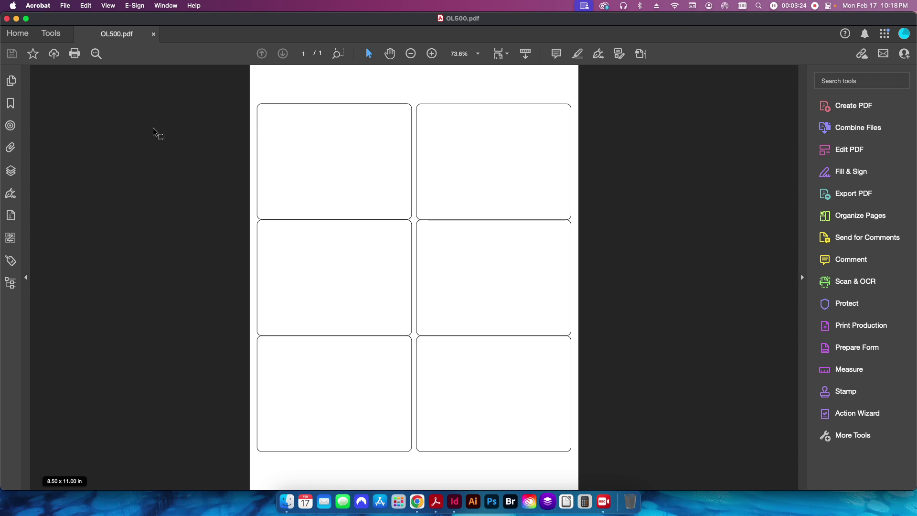
pyautogui.click(63, 5)
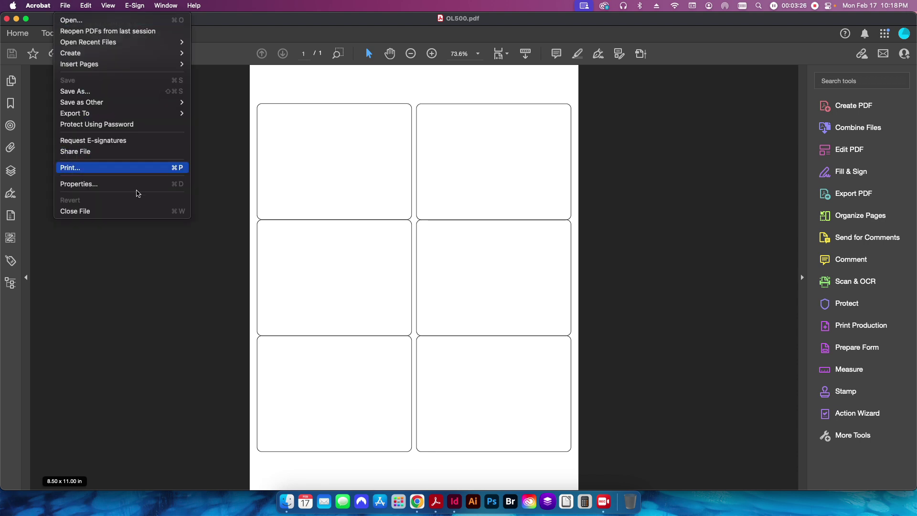
pyautogui.click(109, 172)
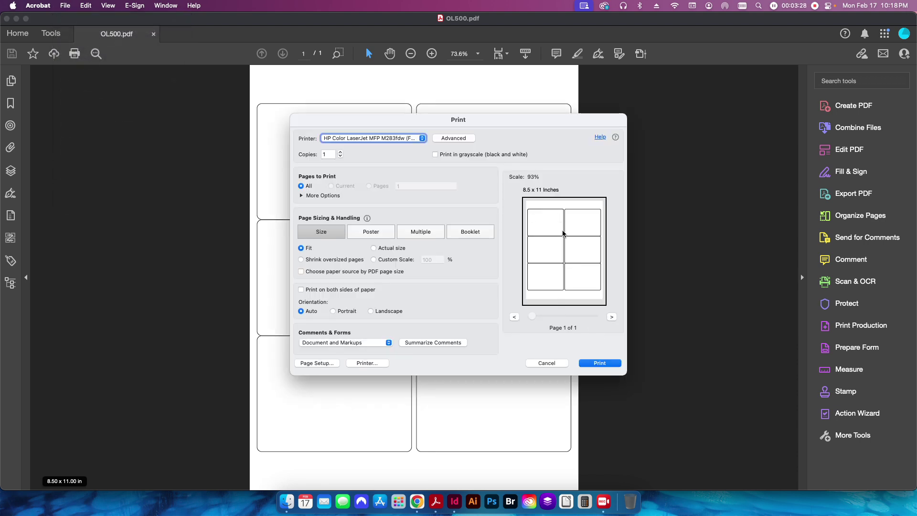
pyautogui.click(546, 364)
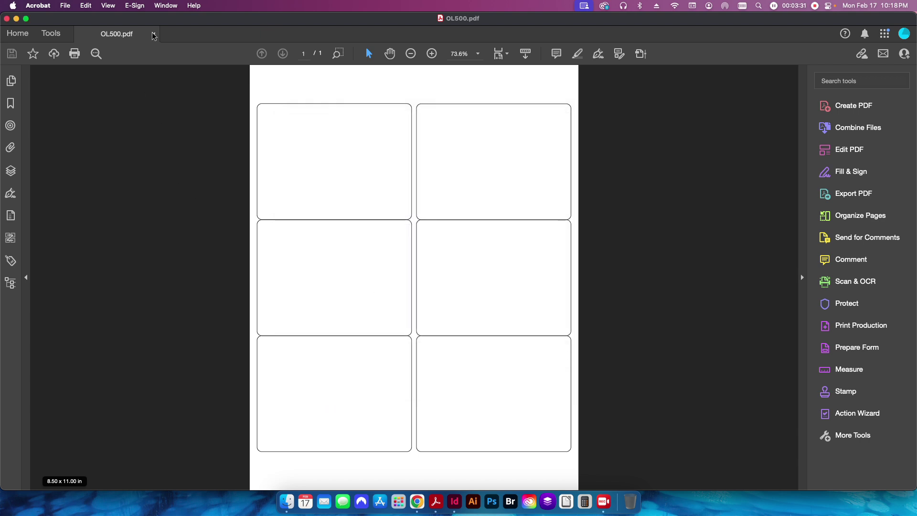
pyautogui.press('cmd+w')
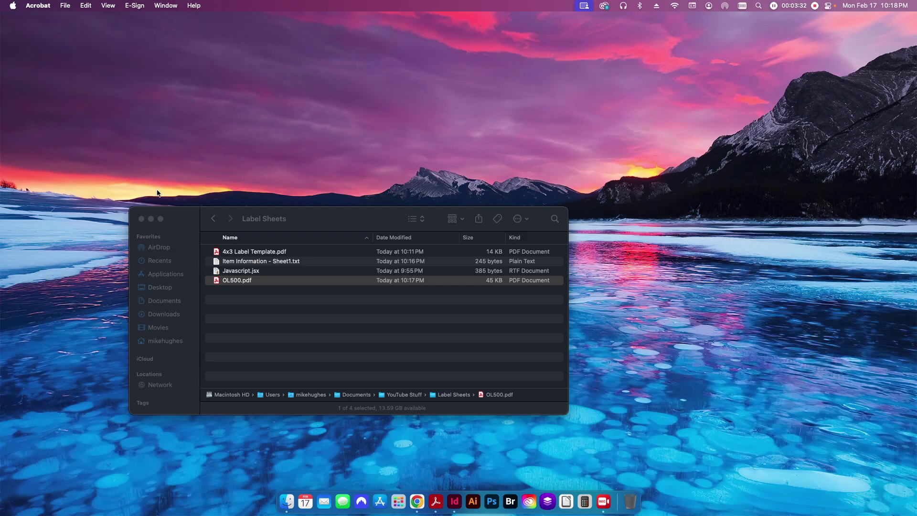
# - Switch to Acrobat and create a new PDF consisting of a blank page
pyautogui.click(433, 503)
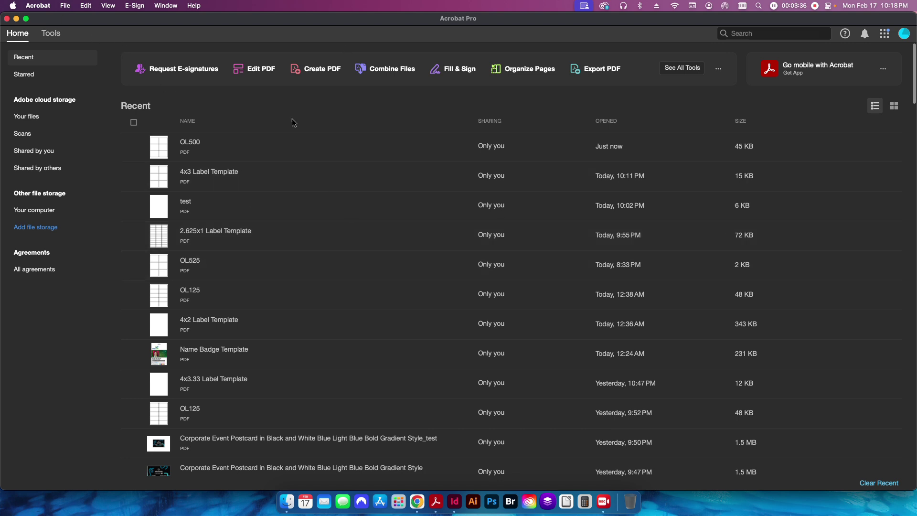
pyautogui.click(65, 6)
pyautogui.moveTo(71, 53)
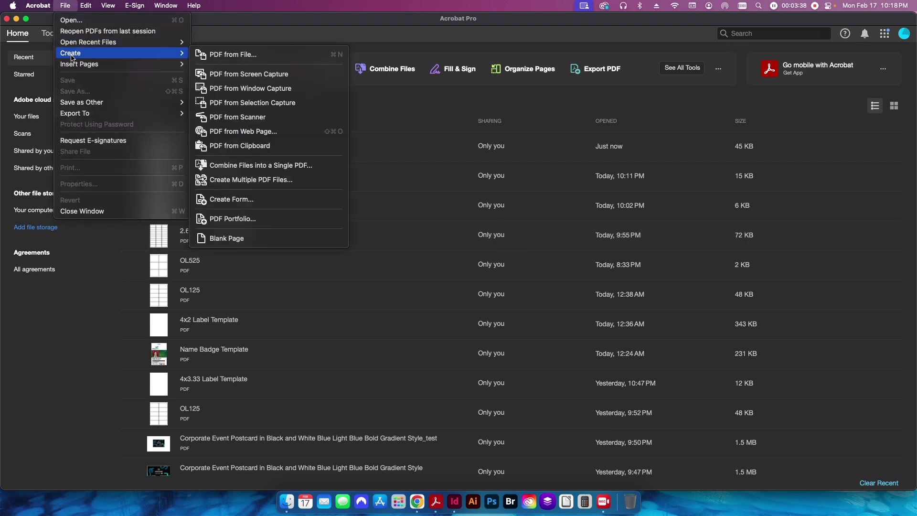
pyautogui.click(238, 237)
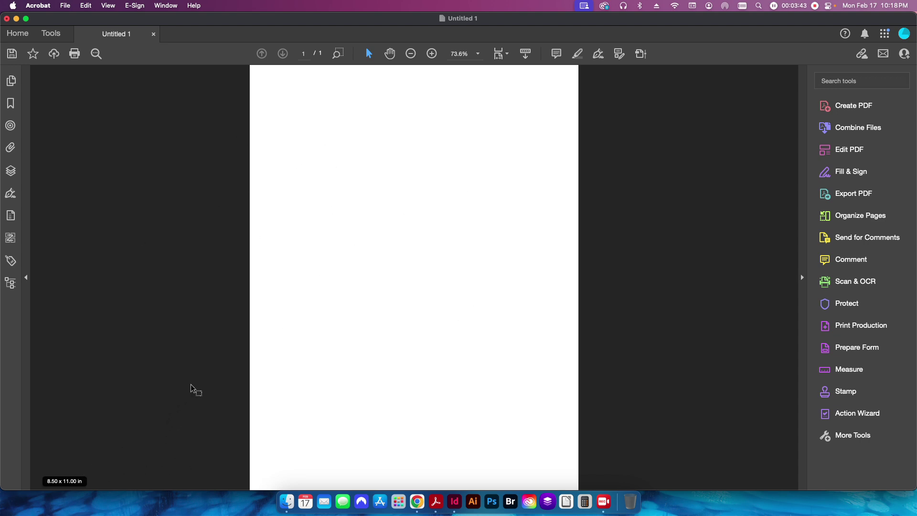
# - Save the blank PDF as test in the Label Sheets folder
pyautogui.press('super+s')
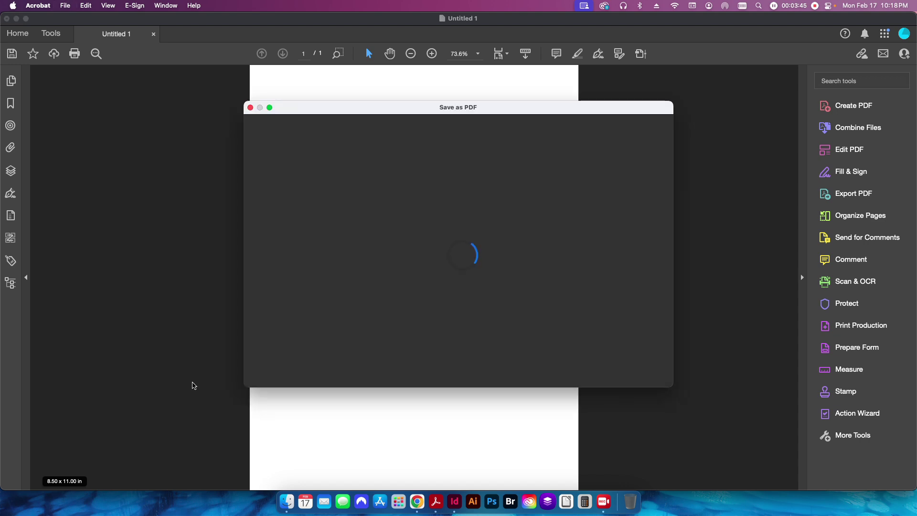
pyautogui.click(454, 271)
pyautogui.write('test')
pyautogui.press('Return')
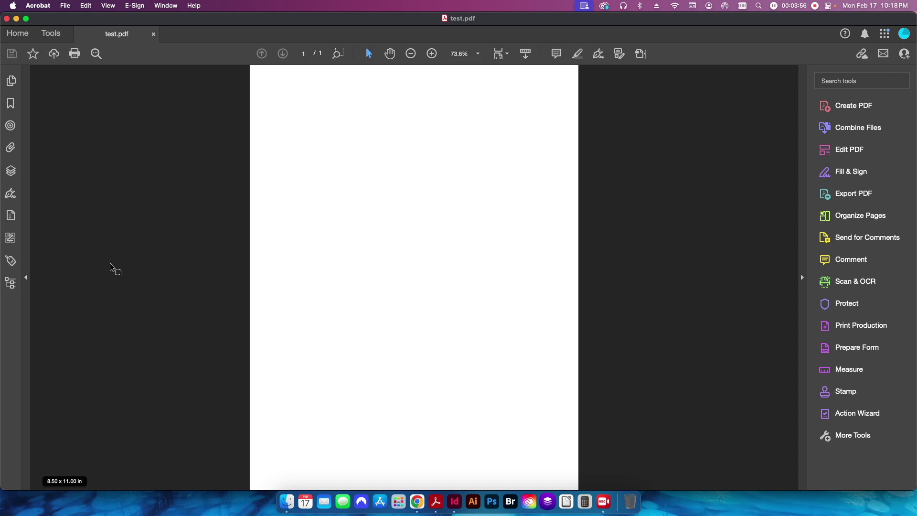
# - Start a layer import into the blank PDF and choose OL500.pdf as its source file
pyautogui.click(11, 171)
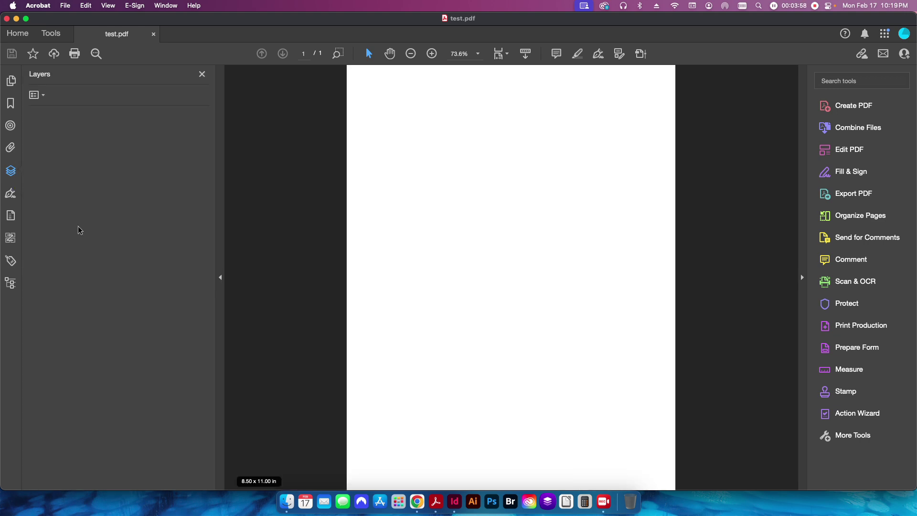
pyautogui.click(220, 278)
pyautogui.click(8, 277)
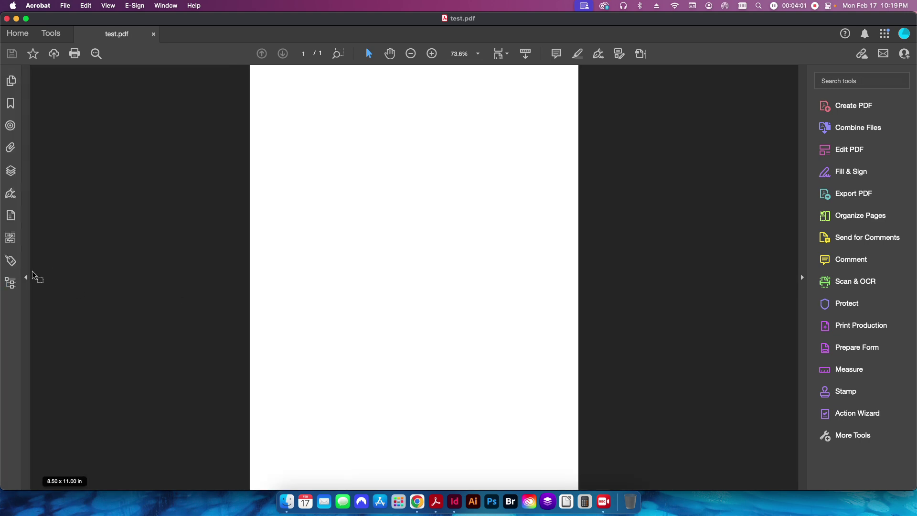
pyautogui.click(10, 171)
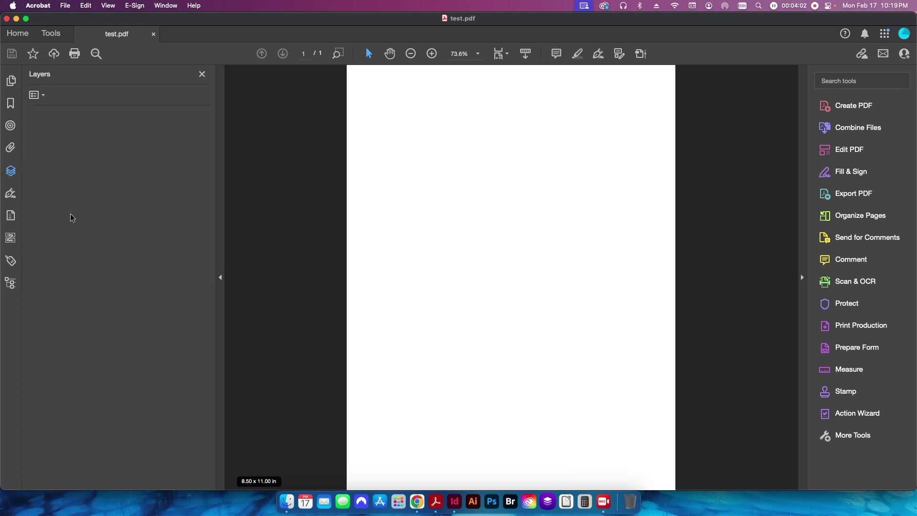
pyautogui.click(41, 96)
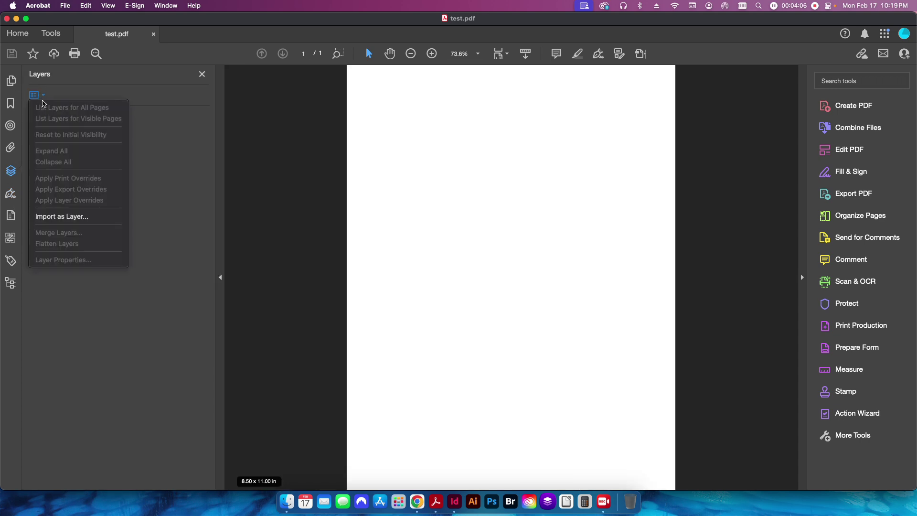
pyautogui.click(56, 218)
pyautogui.click(414, 133)
pyautogui.click(388, 212)
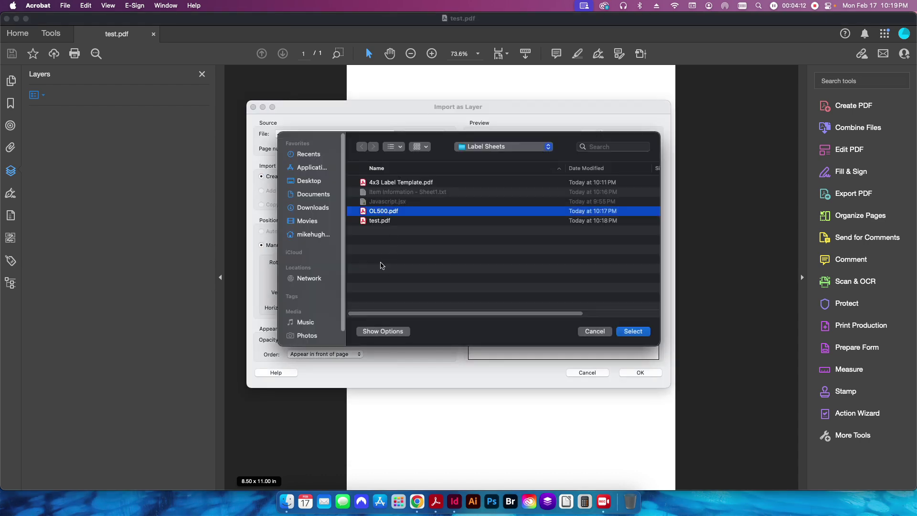
pyautogui.click(636, 332)
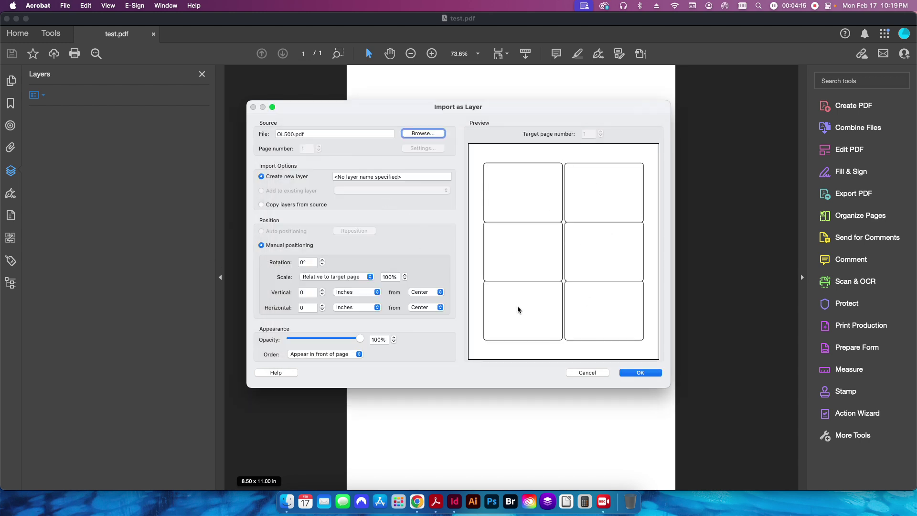
# - Name the new layer Label Template and import it onto the page
pyautogui.click(427, 176)
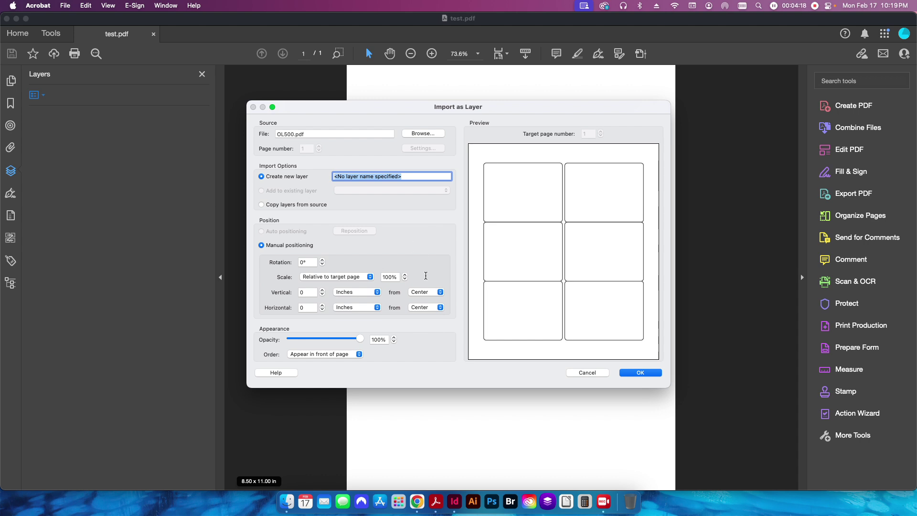
pyautogui.write('La')
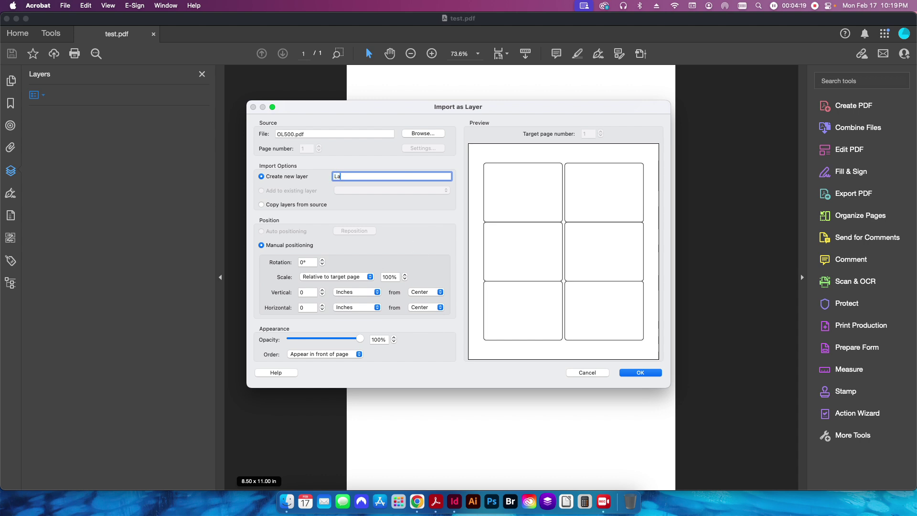
pyautogui.write('bel Template')
pyautogui.click(640, 372)
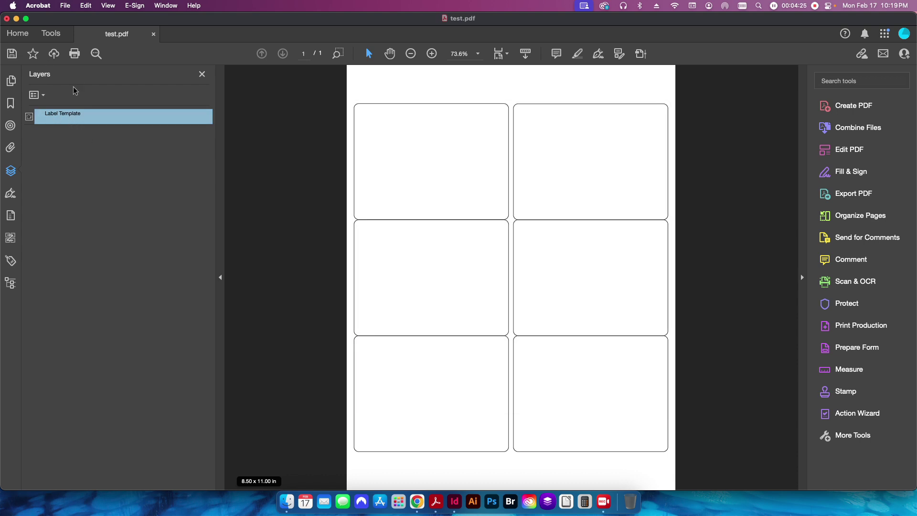
# - Set the Label Template layer's print property to Never Prints
pyautogui.rightClick(56, 117)
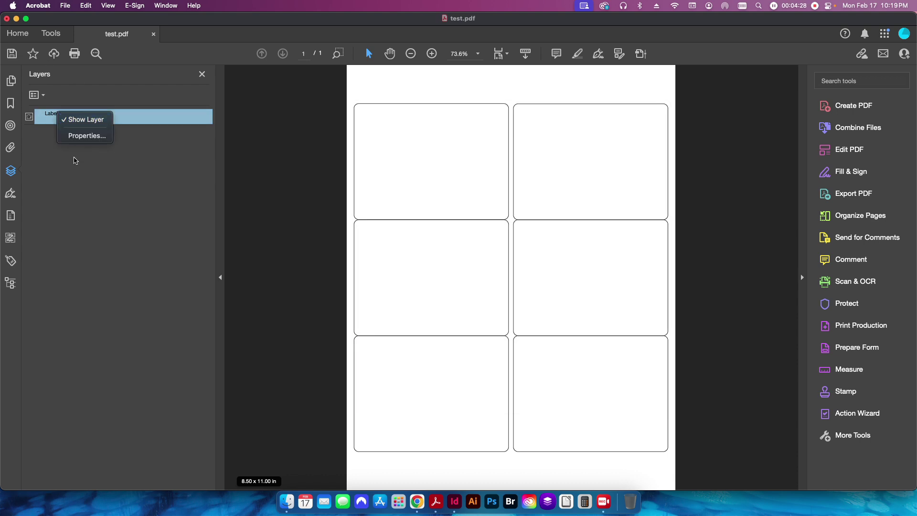
pyautogui.click(79, 137)
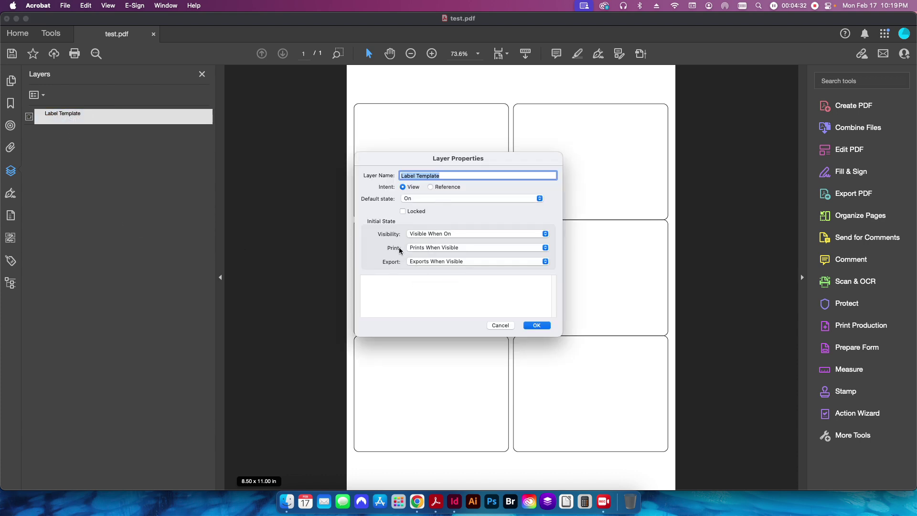
pyautogui.click(433, 250)
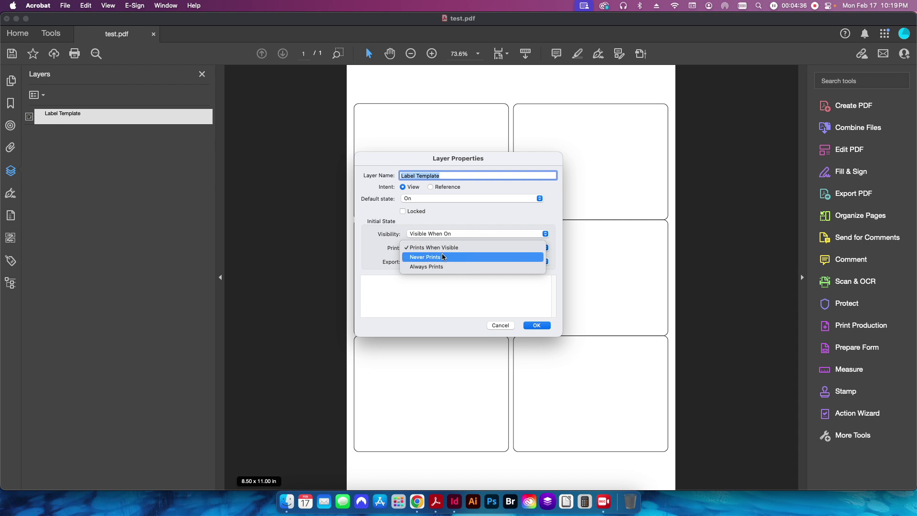
pyautogui.click(443, 257)
pyautogui.click(538, 325)
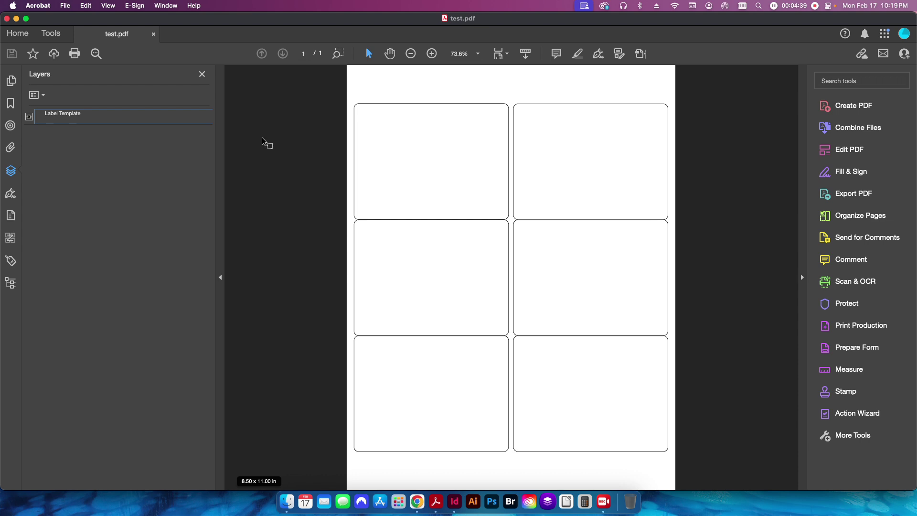
# - Check the print preview of the label page and leave it without printing
pyautogui.click(65, 6)
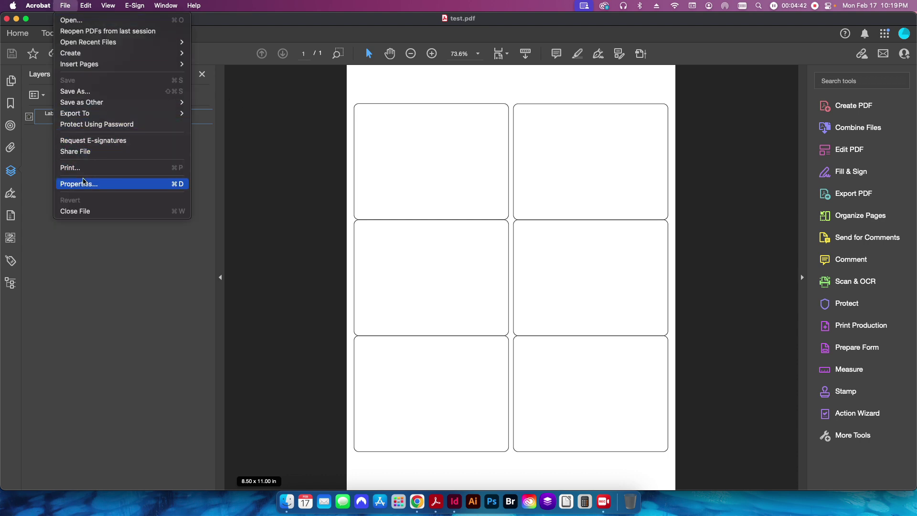
pyautogui.click(72, 167)
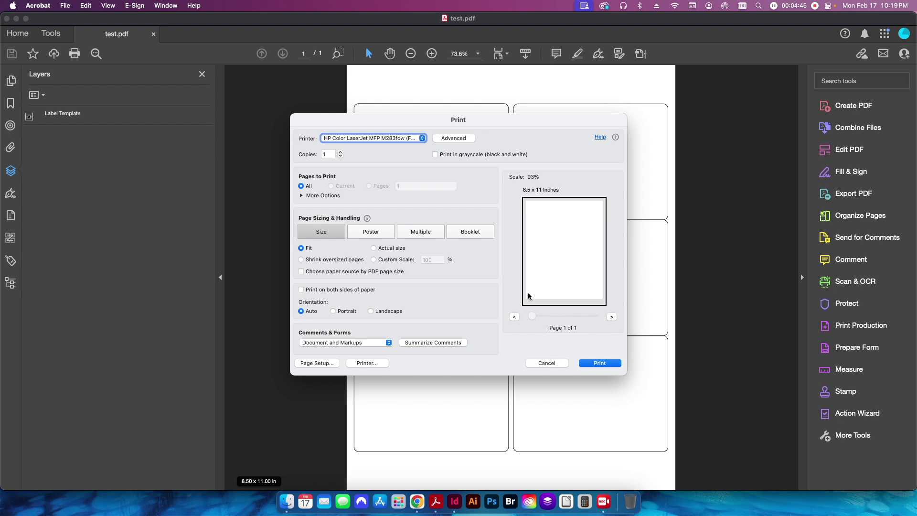
pyautogui.click(542, 365)
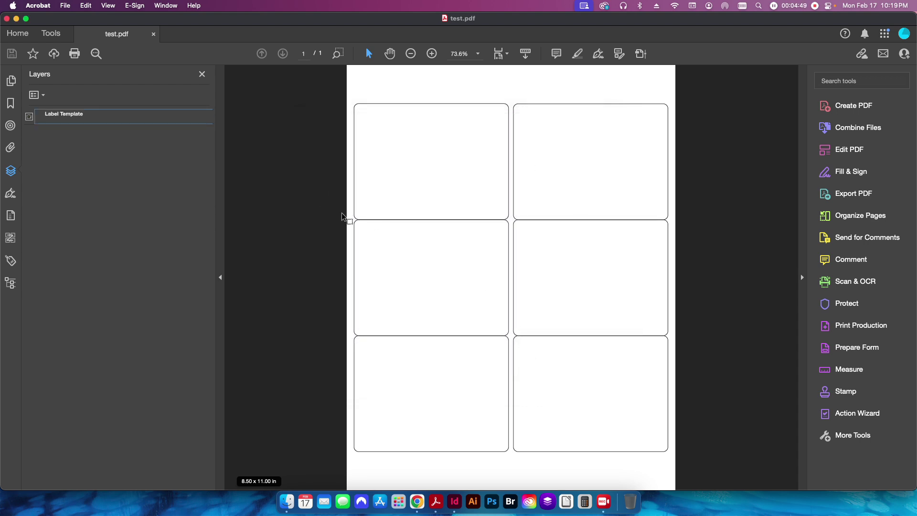
# - Collapse the layers pane and start preparing a form from test.pdf
pyautogui.click(220, 206)
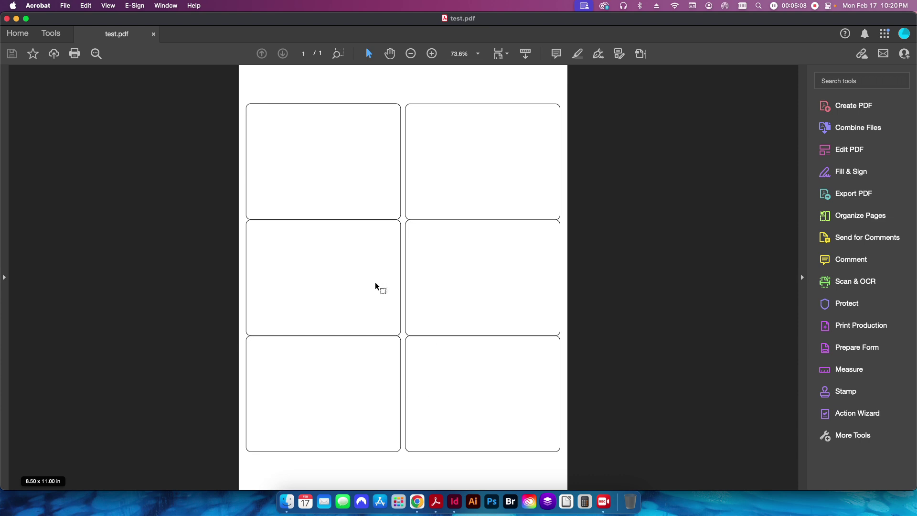
pyautogui.click(453, 504)
pyautogui.click(853, 347)
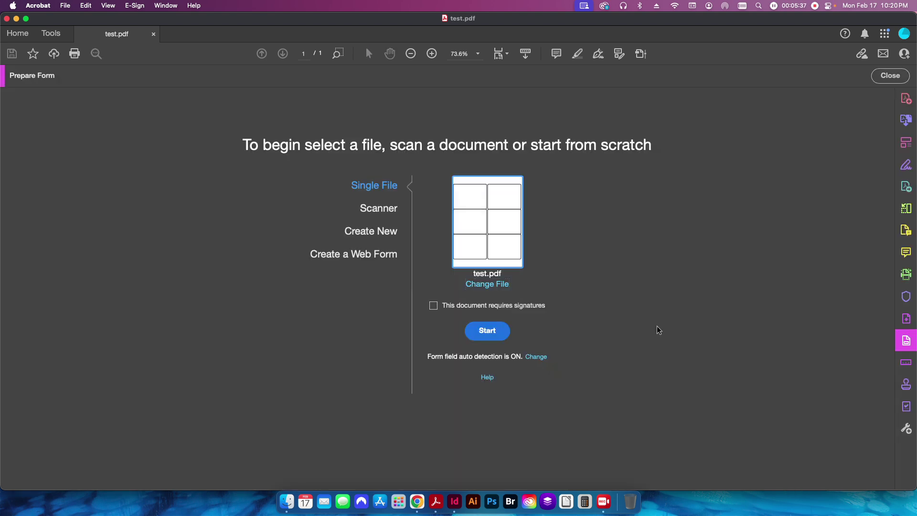
pyautogui.click(483, 331)
pyautogui.press('Return')
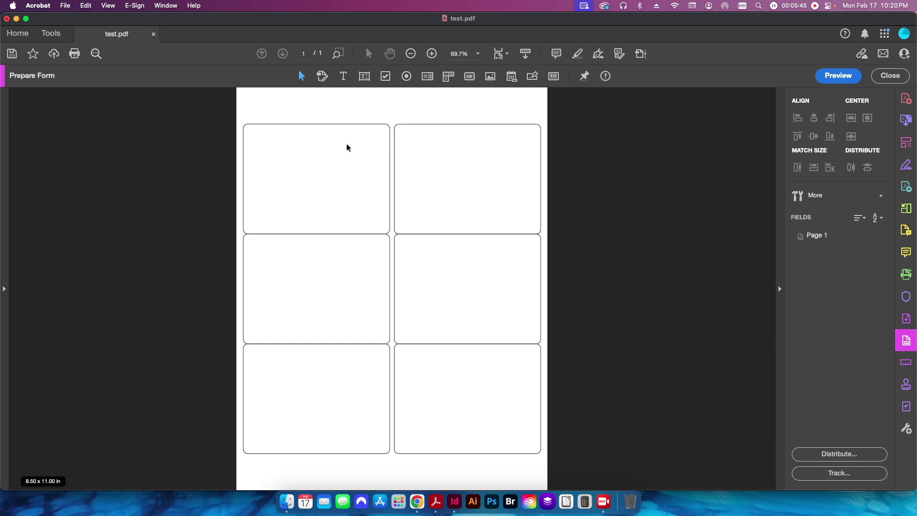
# - Add a text field along the upper edge of the first label and name it Item Code, matching the Item Information sheet's header
pyautogui.click(365, 78)
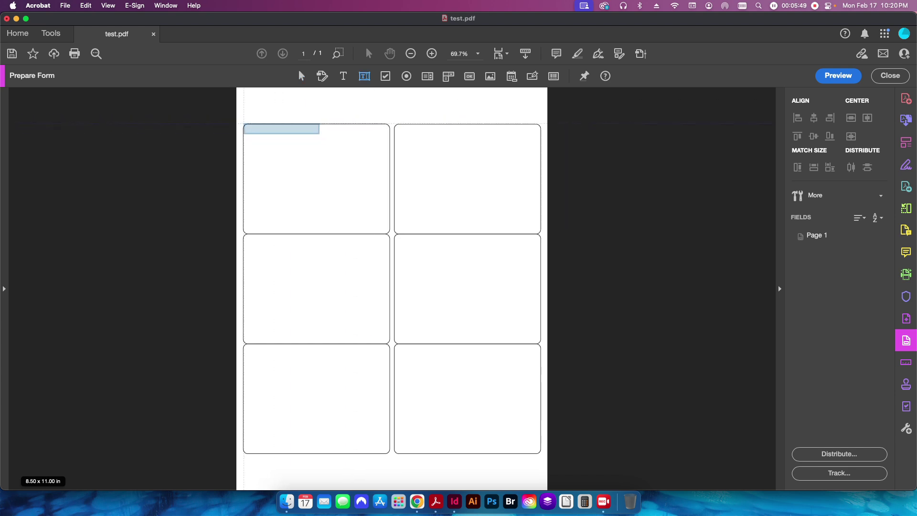
pyautogui.click(243, 125)
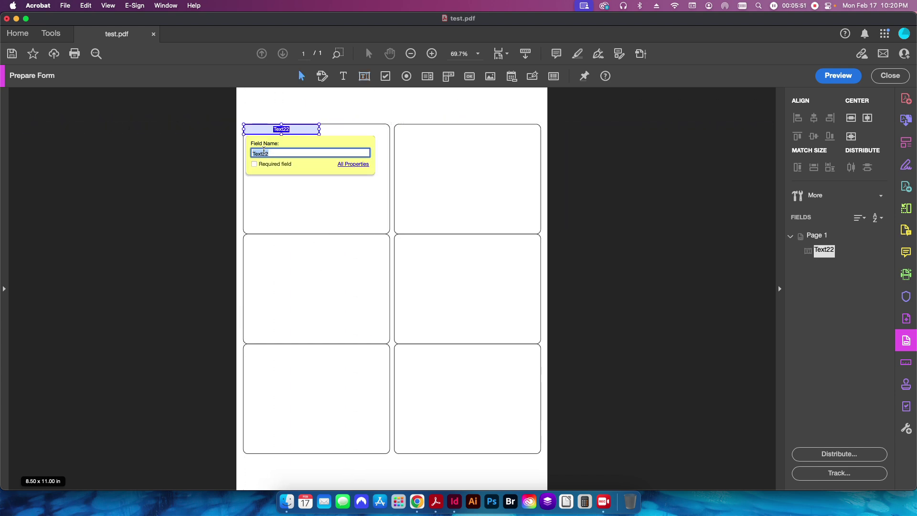
pyautogui.click(417, 502)
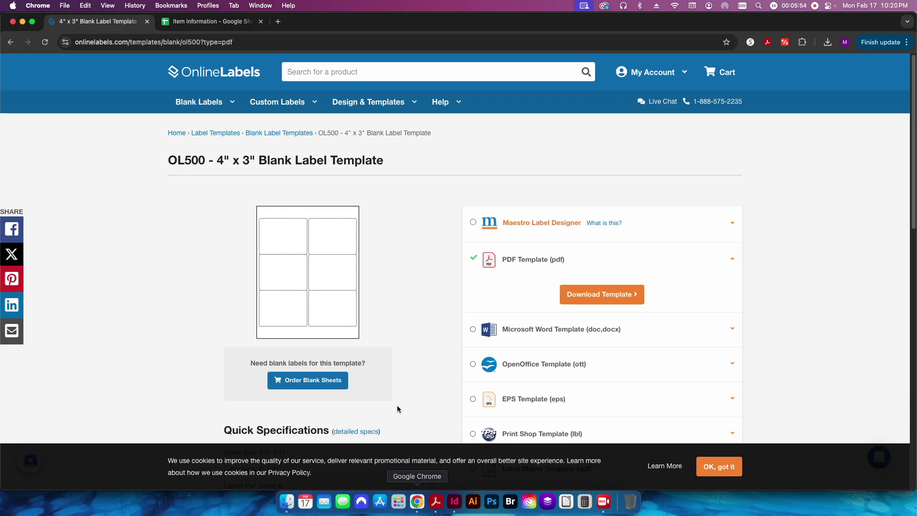
pyautogui.click(213, 22)
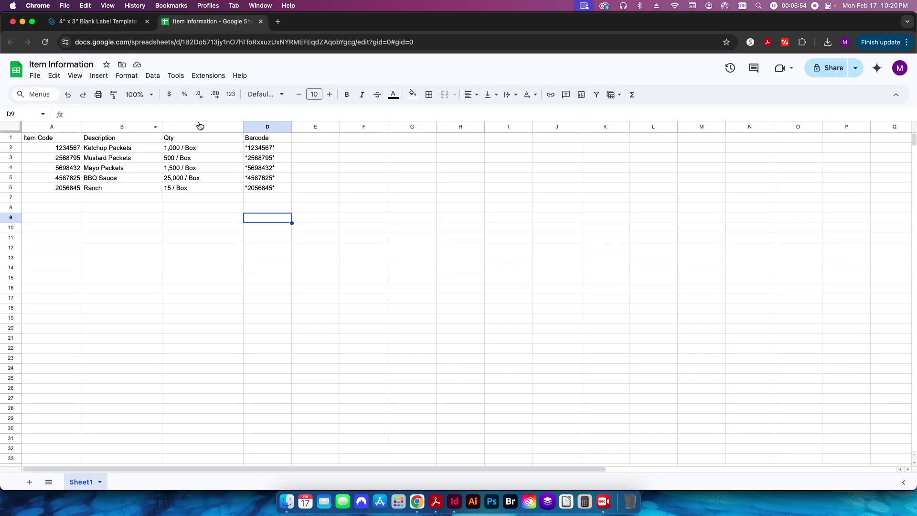
pyautogui.click(11, 138)
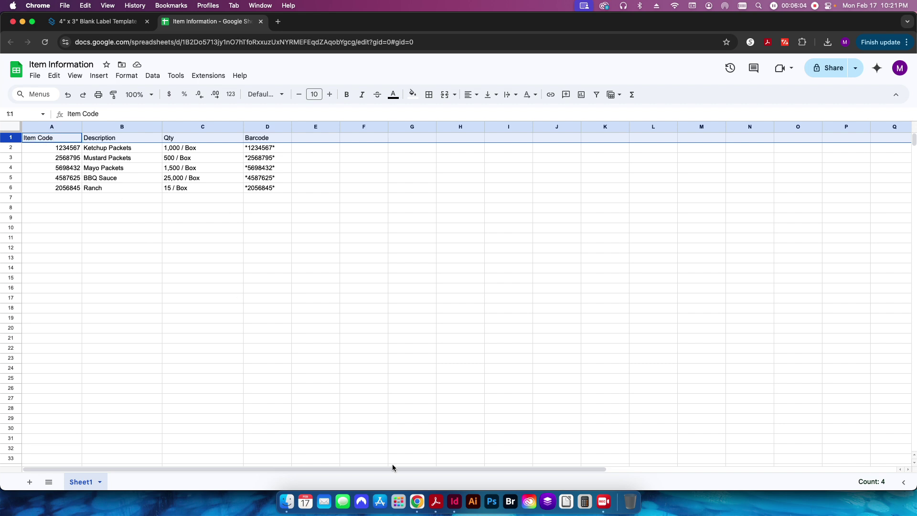
pyautogui.click(435, 502)
pyautogui.write('Item')
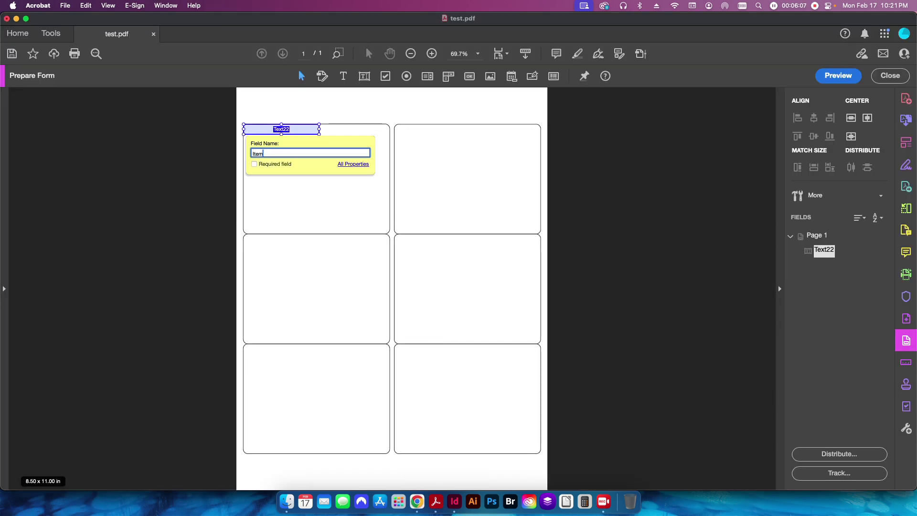
pyautogui.write(' Code')
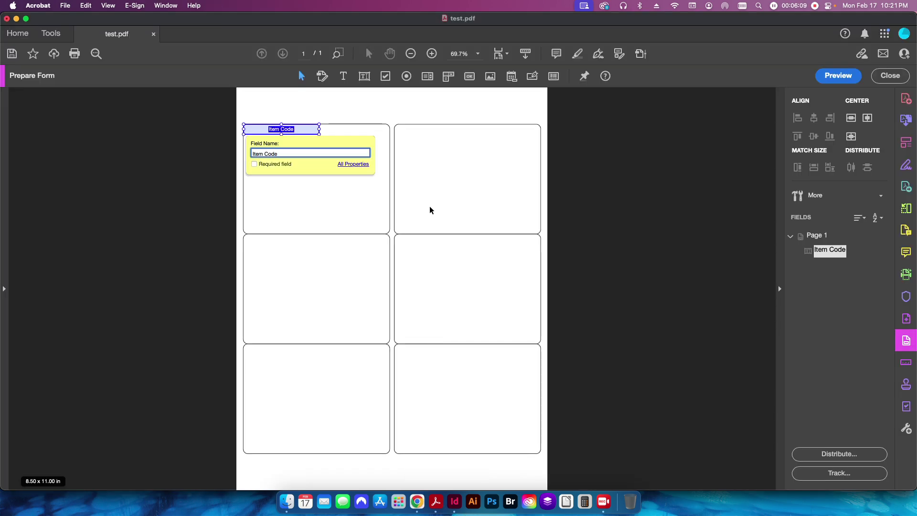
pyautogui.click(612, 231)
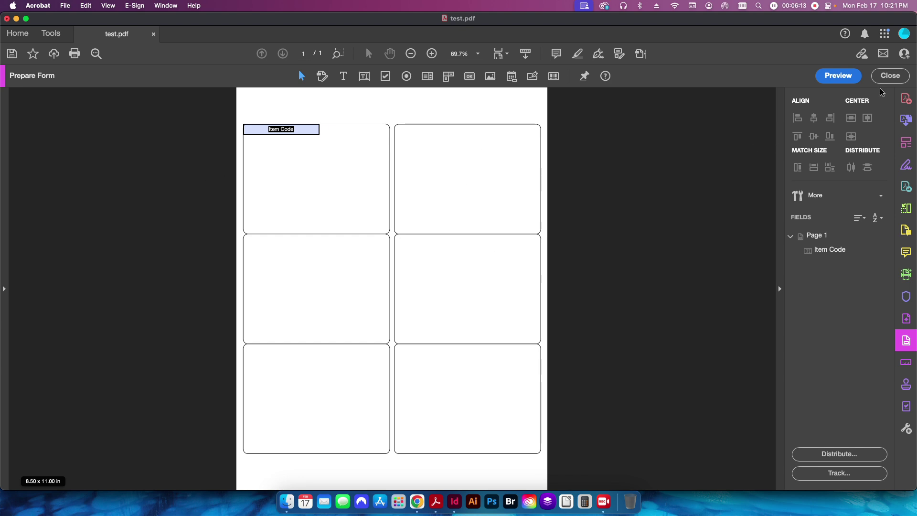
# - Close test.pdf, open the finished 4x3 Label Template.pdf and bring it into form editing
pyautogui.click(890, 75)
pyautogui.press('super+w')
pyautogui.click(449, 210)
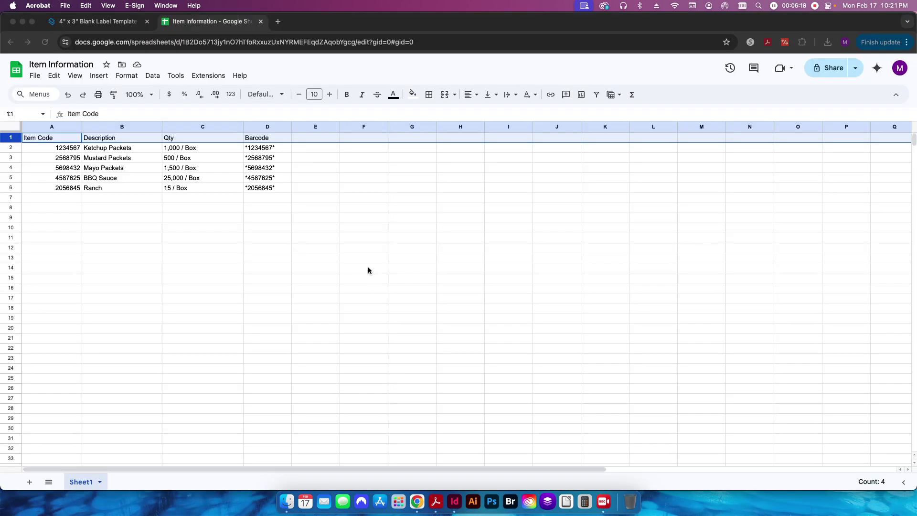
pyautogui.press('super+h')
pyautogui.click(307, 321)
pyautogui.doubleClick(230, 253)
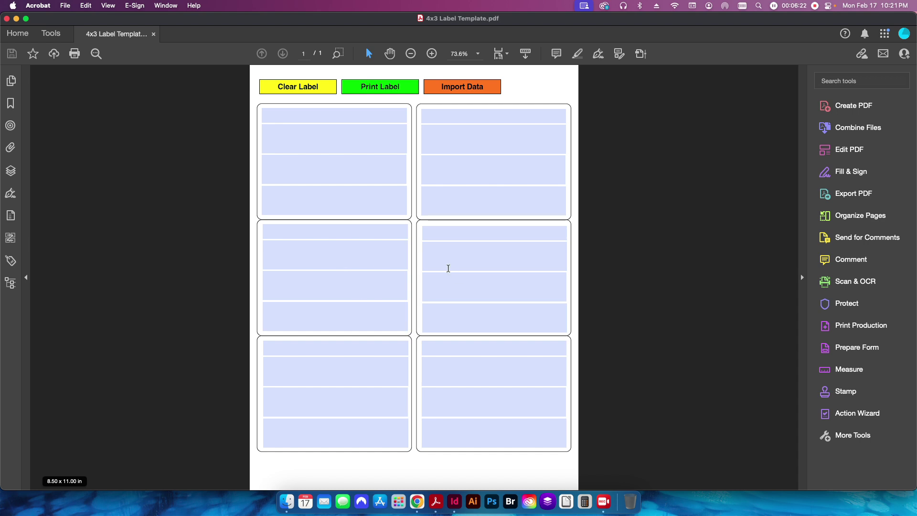
pyautogui.click(858, 352)
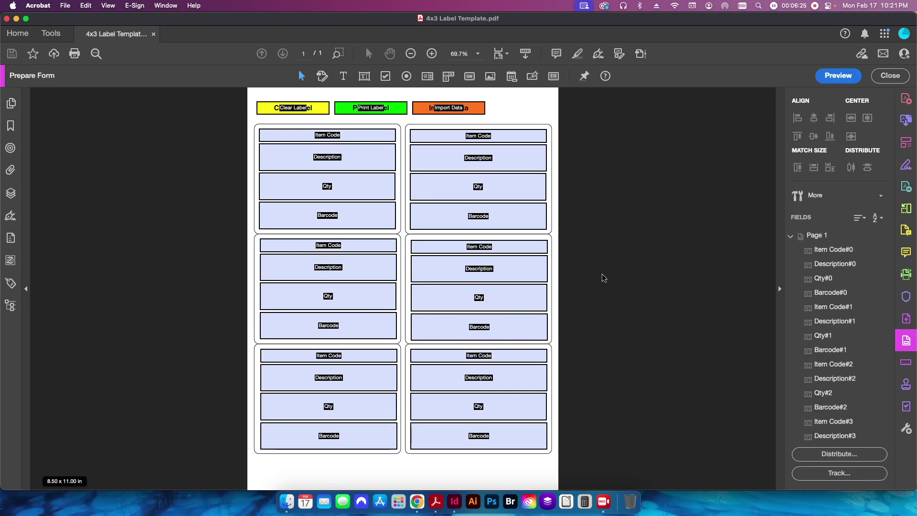
# - Compare the first label's form field names with the header row of the Item Information sheet in Chrome
pyautogui.click(370, 137)
pyautogui.click(363, 77)
pyautogui.click(361, 158)
pyautogui.click(373, 191)
pyautogui.click(417, 501)
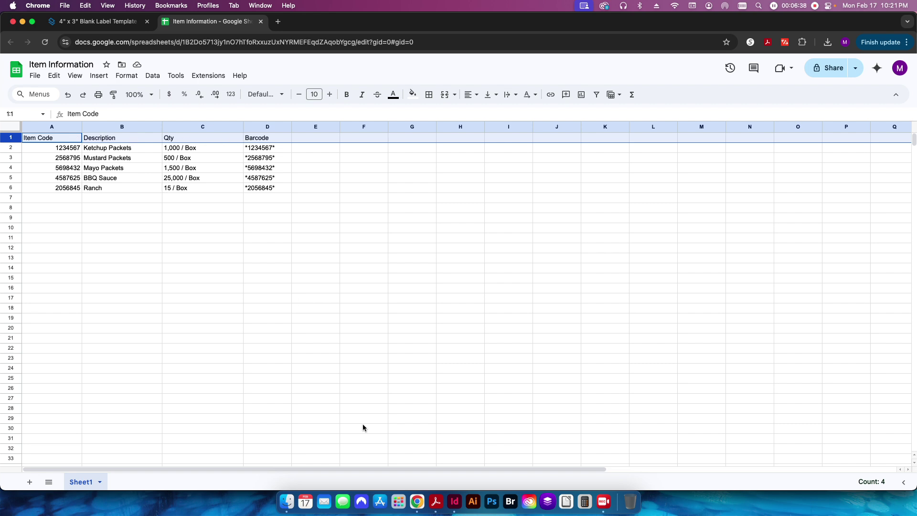
pyautogui.click(431, 512)
pyautogui.click(352, 150)
pyautogui.click(352, 186)
pyautogui.keyDown('shift'); pyautogui.click(352, 219); pyautogui.keyUp('shift')
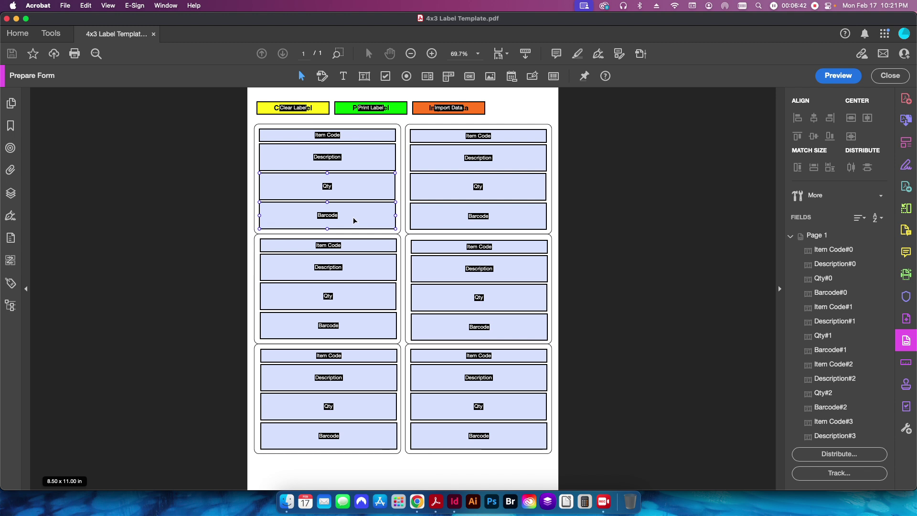
# - Examine the font and size settings of the first label's Item Code and Barcode fields, and close the properties
pyautogui.rightClick(372, 137)
pyautogui.click(399, 144)
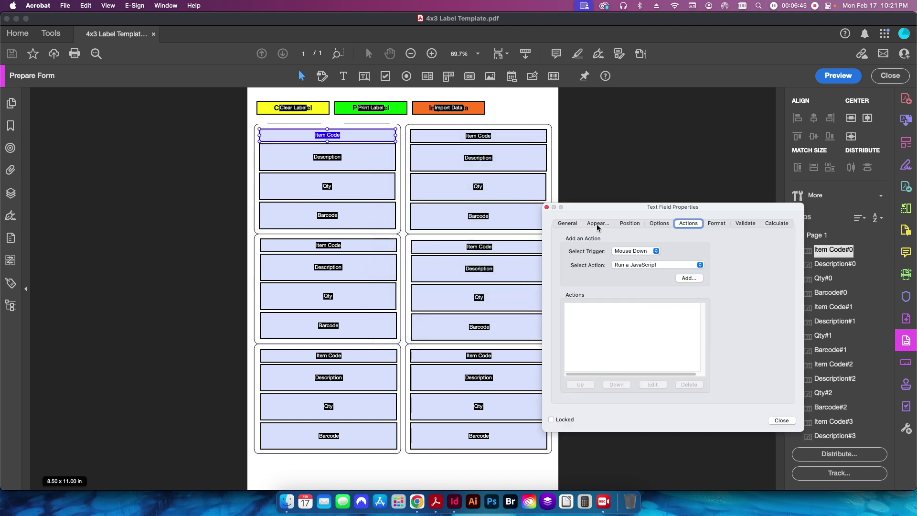
pyautogui.click(598, 223)
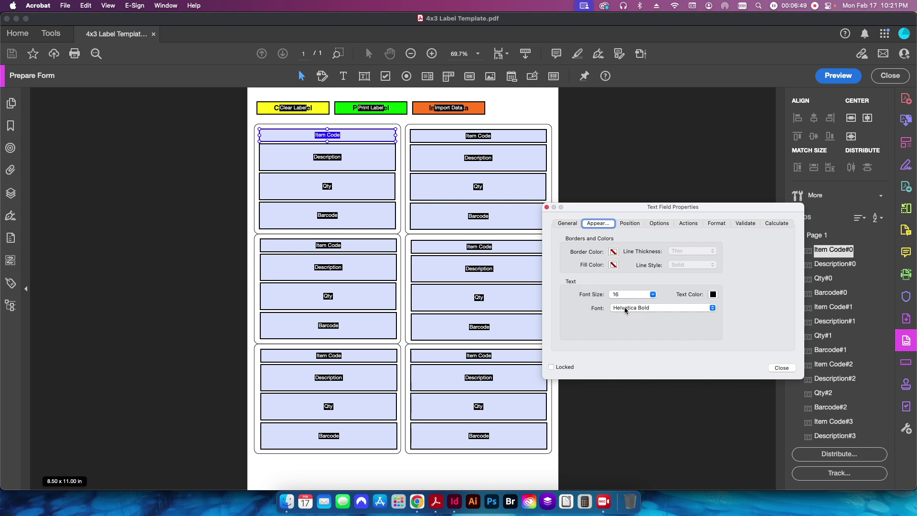
pyautogui.click(357, 206)
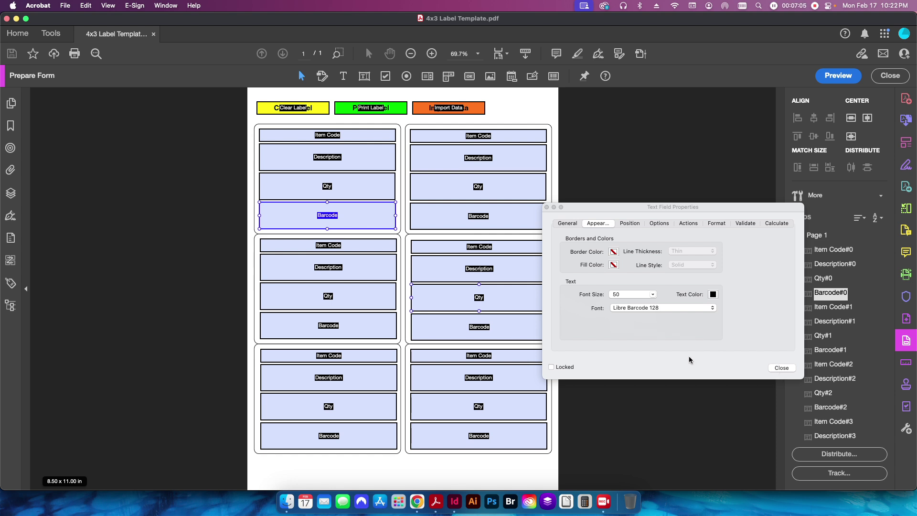
pyautogui.click(782, 367)
pyautogui.click(648, 303)
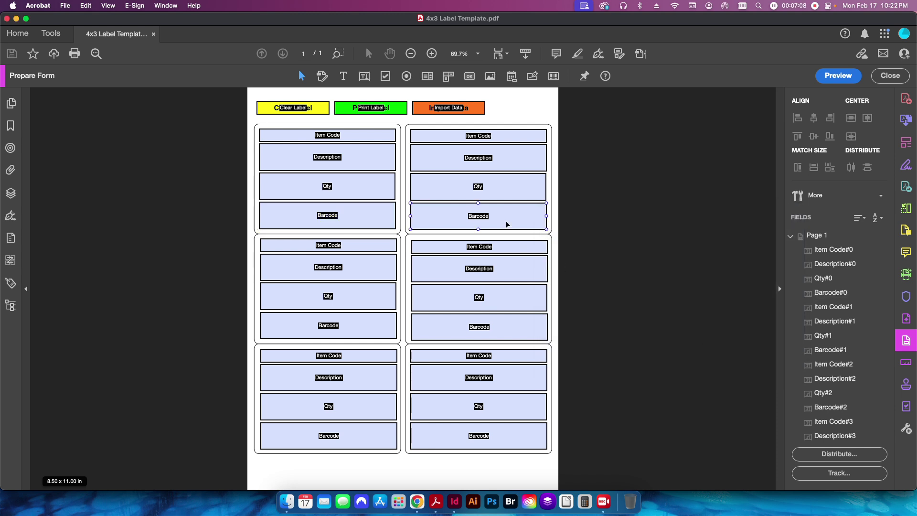
# - Preview the form, return to editing and examine the first label's four fields by selecting them together
pyautogui.click(839, 76)
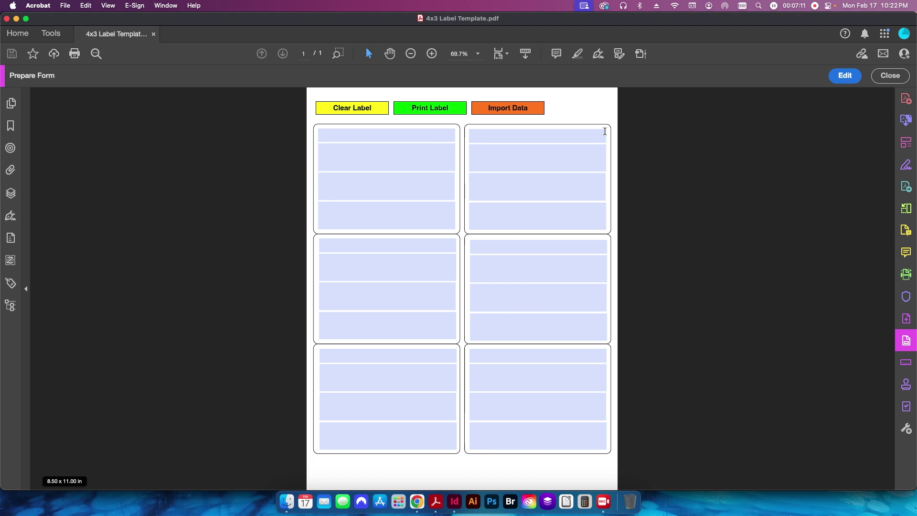
pyautogui.click(844, 76)
pyautogui.click(323, 180)
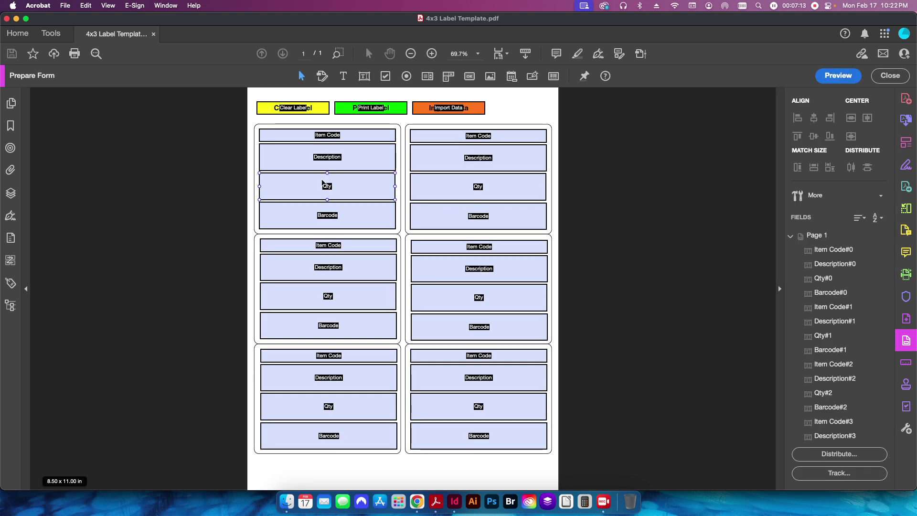
pyautogui.click(359, 188)
pyautogui.click(600, 260)
pyautogui.click(370, 166)
pyautogui.click(329, 127)
pyautogui.click(347, 168)
pyautogui.click(214, 207)
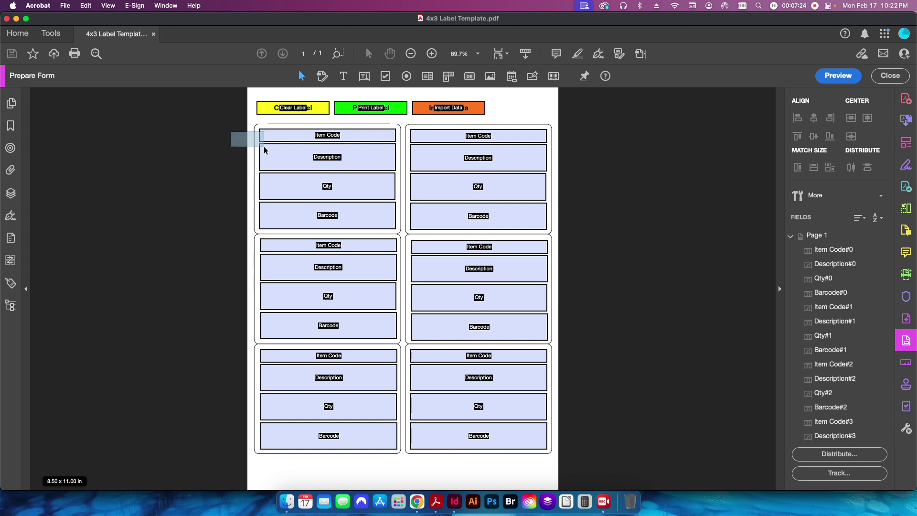
pyautogui.moveTo(231, 131); pyautogui.dragTo(321, 225)
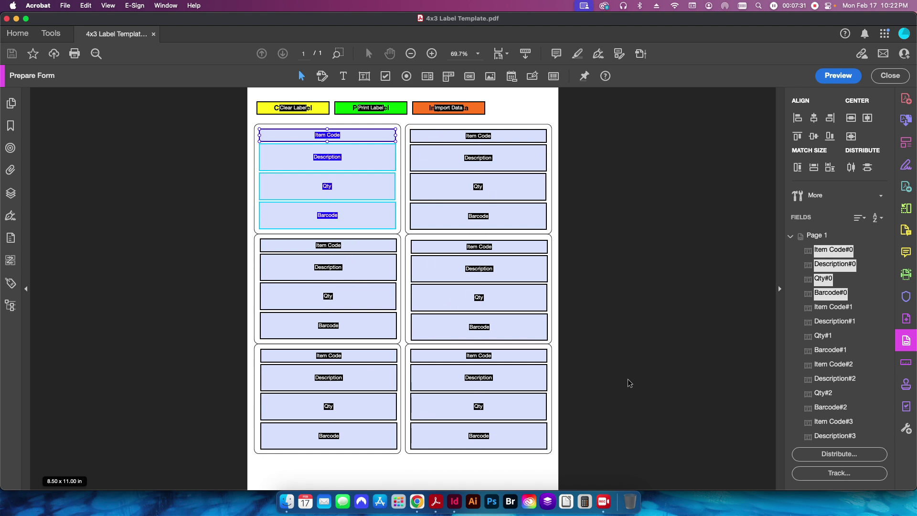
pyautogui.click(616, 312)
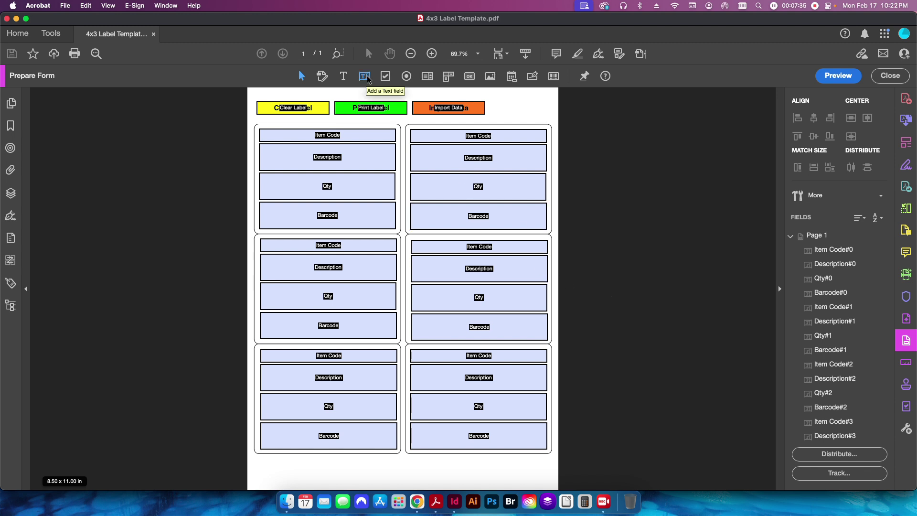
pyautogui.click(459, 138)
pyautogui.click(620, 239)
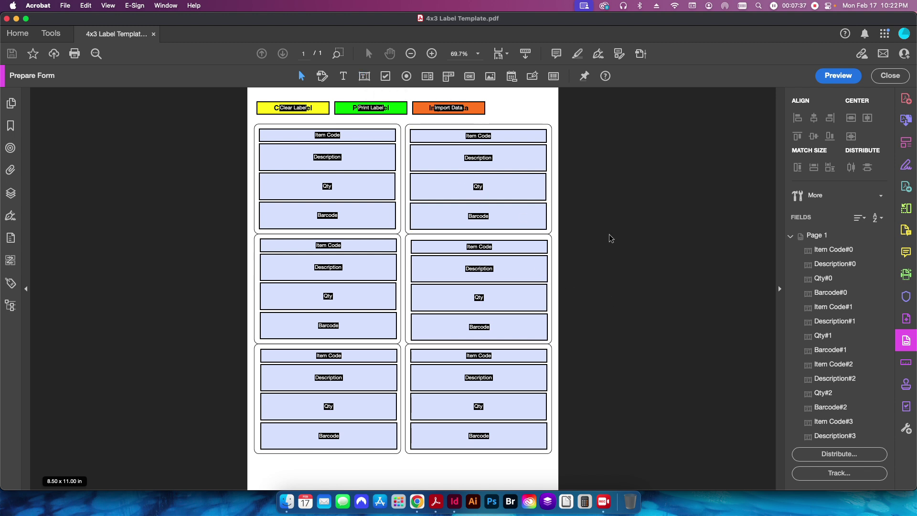
pyautogui.click(282, 140)
pyautogui.click(403, 138)
# - Preview the form and enter hello in the first label's Item Code field
pyautogui.click(838, 75)
pyautogui.click(388, 137)
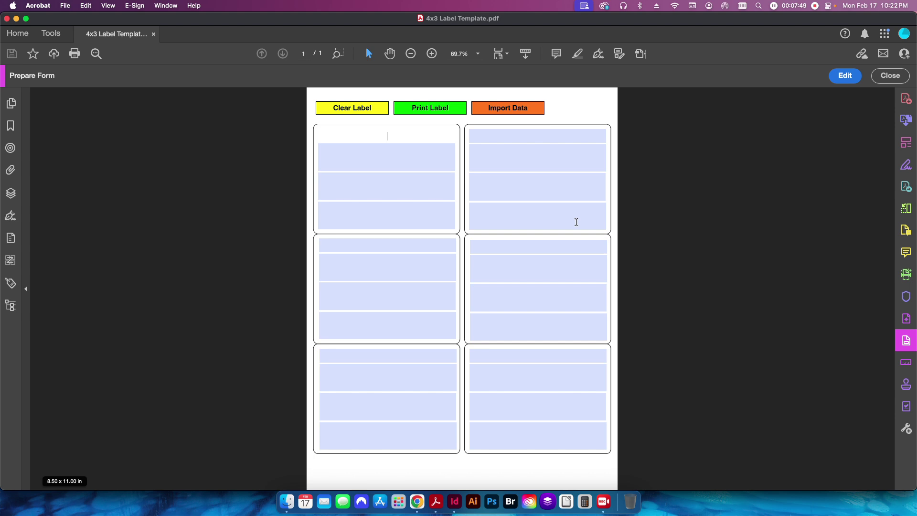
pyautogui.write('hello')
pyautogui.press('Tab')
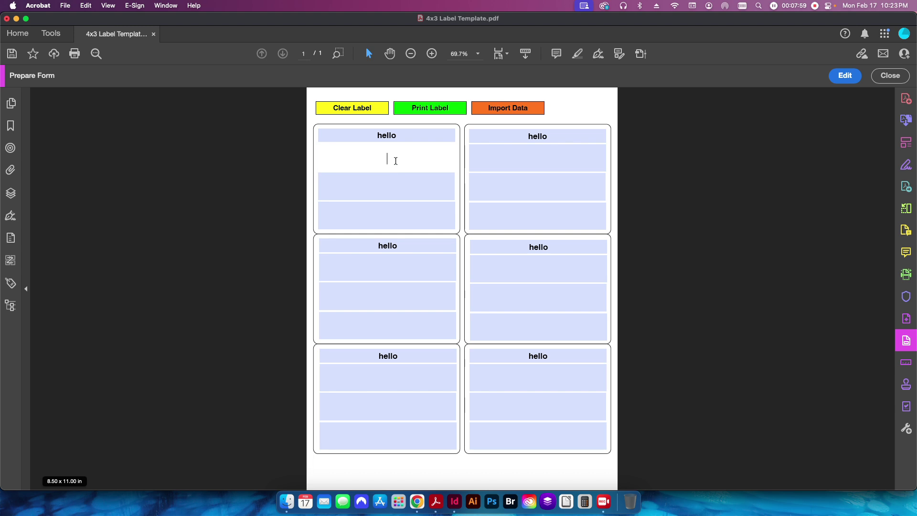
# - Enter hello in the first label's Description, Qty and Barcode fields
pyautogui.write('hello')
pyautogui.press('Tab')
pyautogui.write('hello')
pyautogui.press('Tab')
pyautogui.write('hello')
pyautogui.press('Tab')
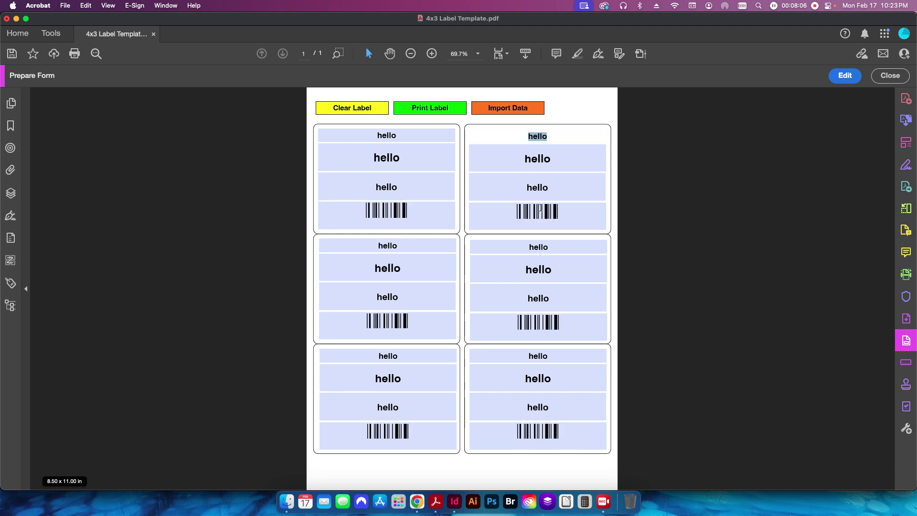
# - Examine the filled labels in the print preview, cancel printing, and clear the form in editing mode
pyautogui.press('super+p')
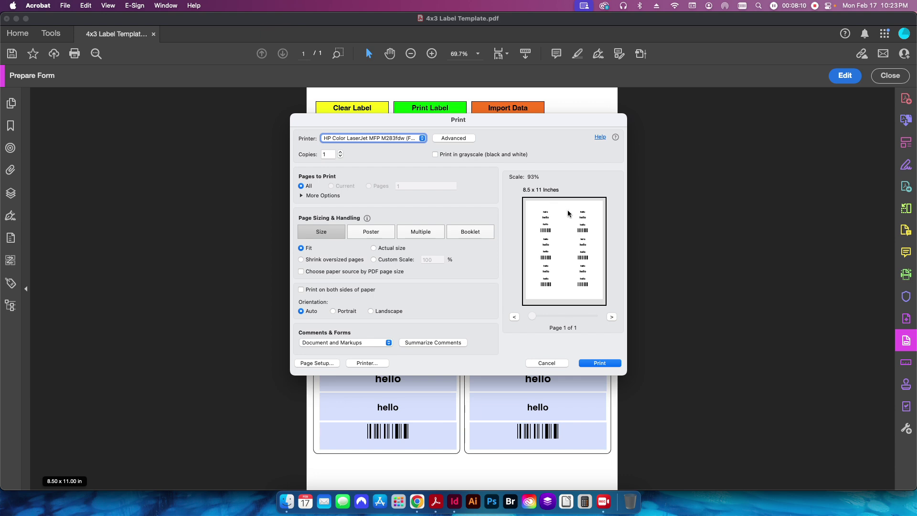
pyautogui.click(557, 363)
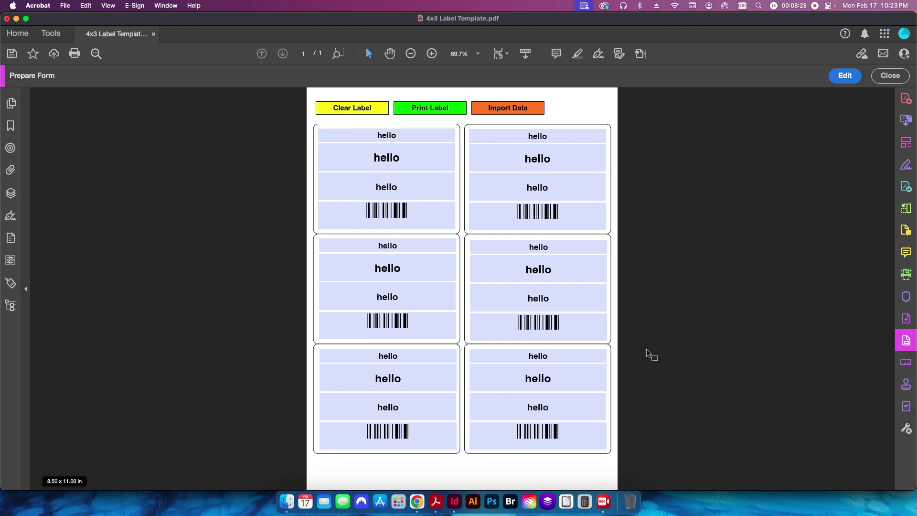
pyautogui.click(845, 76)
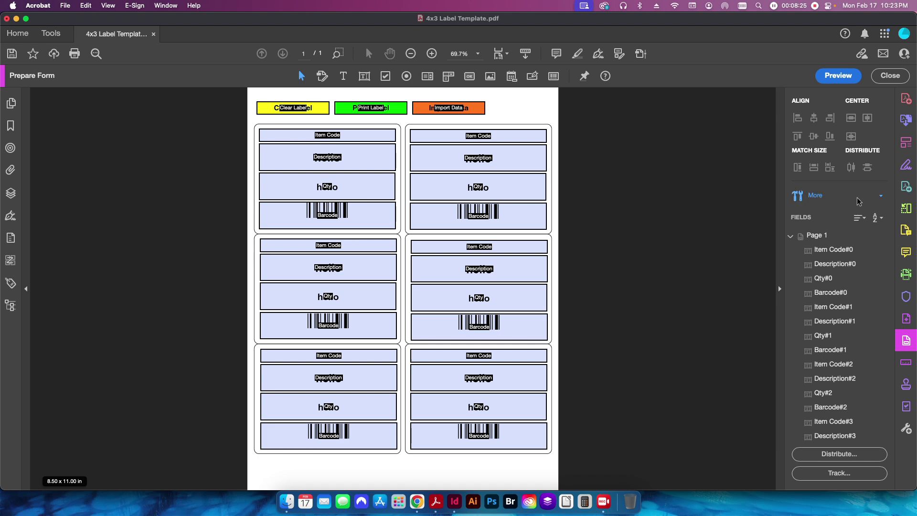
pyautogui.click(859, 200)
pyautogui.click(721, 309)
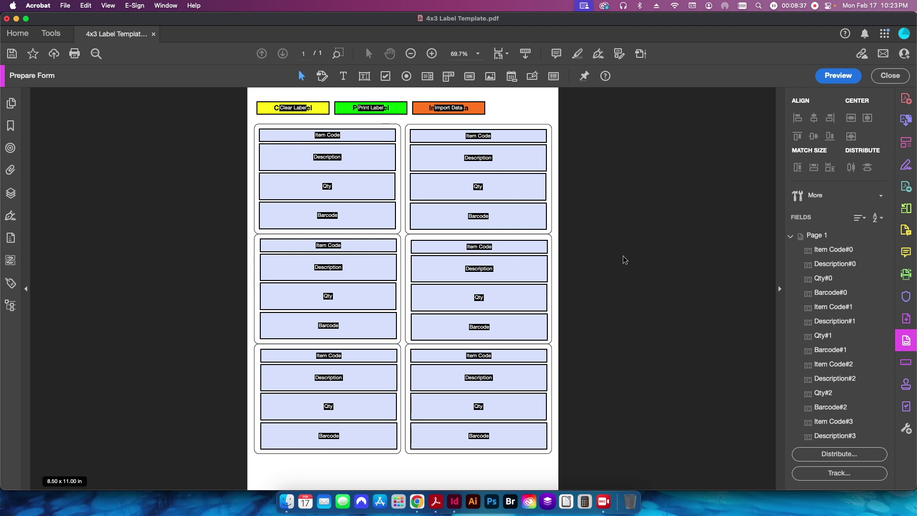
# - Examine the Clear Label button's appearance, general, position and option properties
pyautogui.click(634, 245)
pyautogui.click(378, 144)
pyautogui.click(322, 113)
pyautogui.click(344, 112)
pyautogui.click(317, 110)
pyautogui.rightClick(317, 111)
pyautogui.click(335, 117)
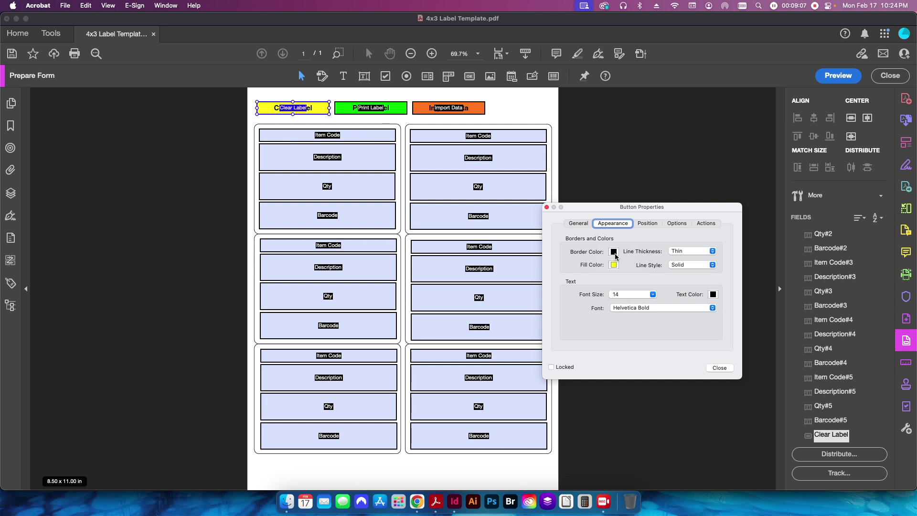
pyautogui.click(579, 224)
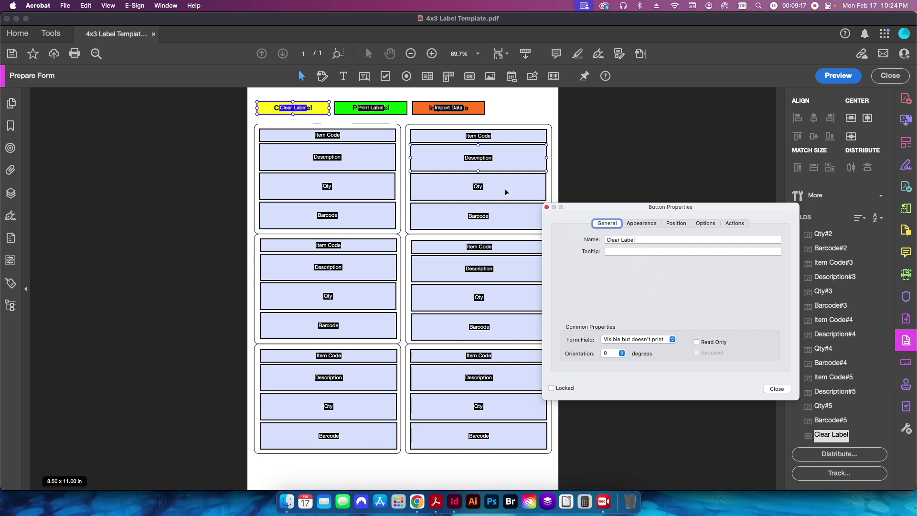
pyautogui.click(677, 224)
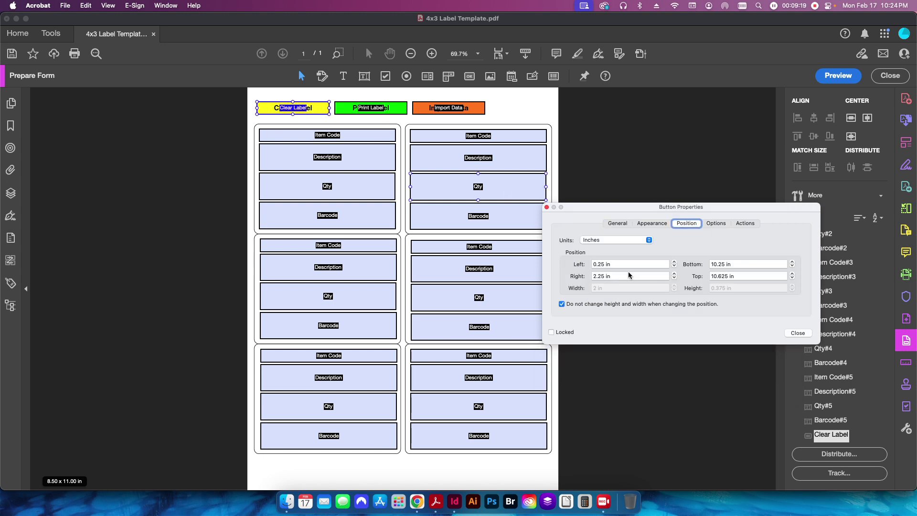
pyautogui.click(715, 223)
# - Set the Clear Label button's displayed label to Hello and preview the form
pyautogui.click(676, 288)
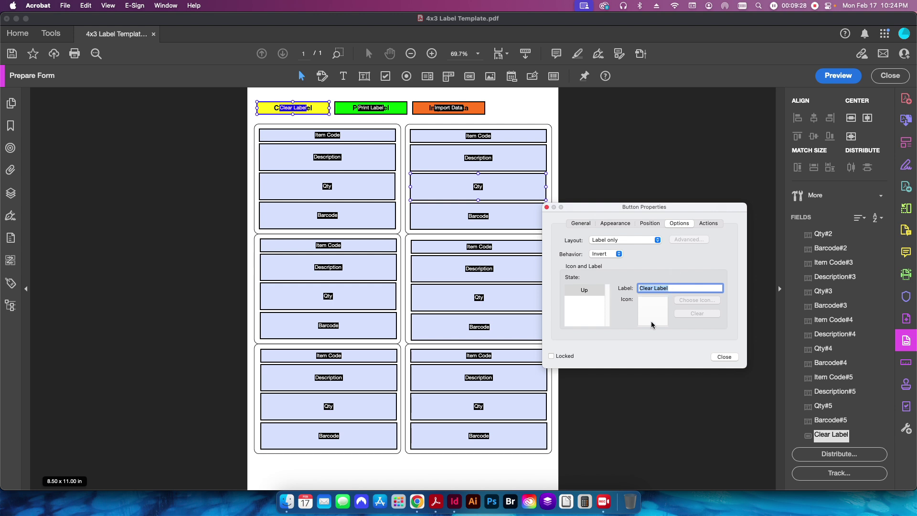
pyautogui.write('Hello')
pyautogui.press('Tab')
pyautogui.click(305, 120)
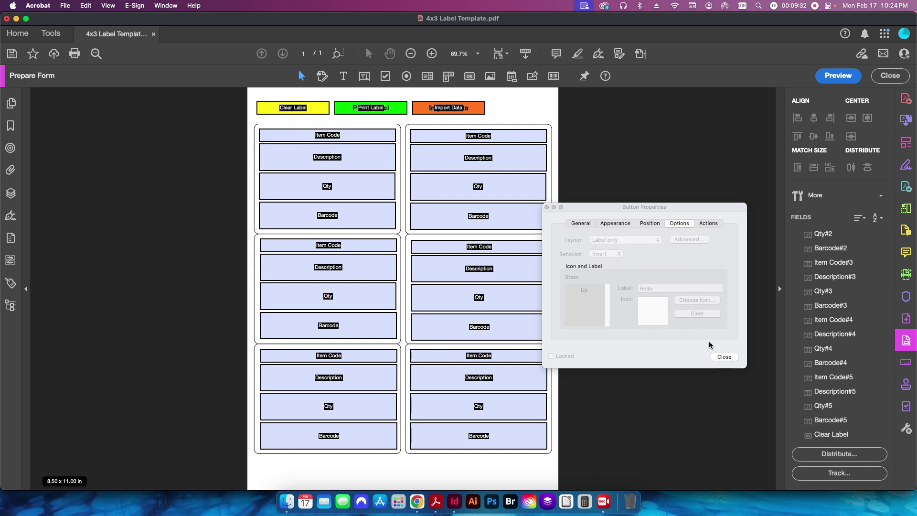
pyautogui.click(730, 359)
pyautogui.click(839, 75)
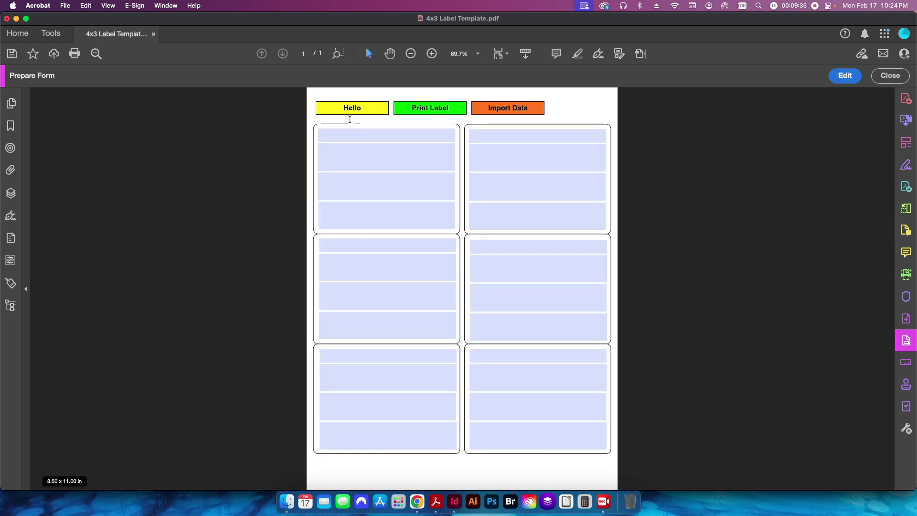
# - Return to editing and set the yellow button's displayed label to Clear Label
pyautogui.click(845, 75)
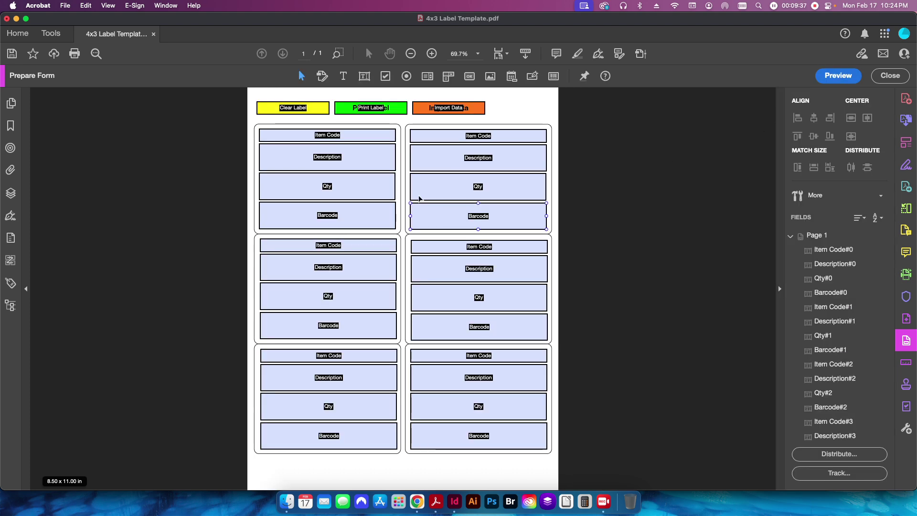
pyautogui.rightClick(317, 108)
pyautogui.click(329, 107)
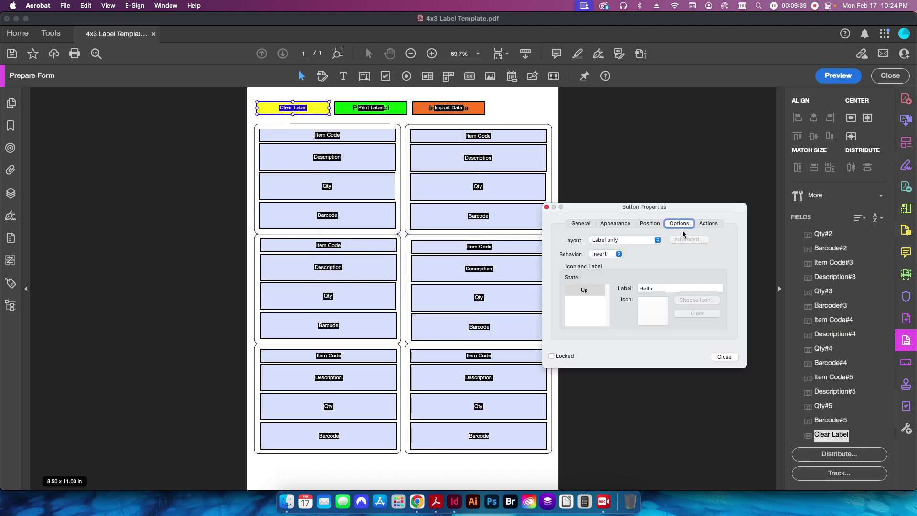
pyautogui.doubleClick(664, 286)
pyautogui.press('BackSpace')
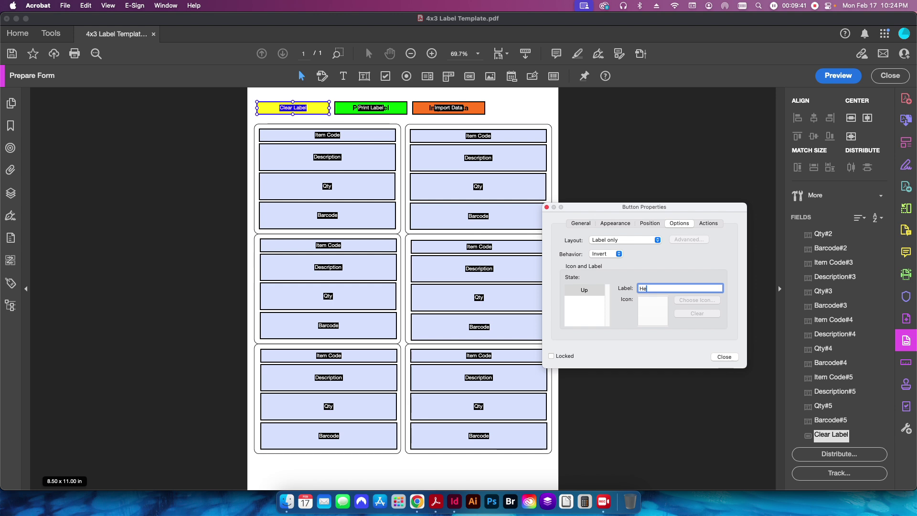
pyautogui.write('Clear Label')
pyautogui.click(724, 357)
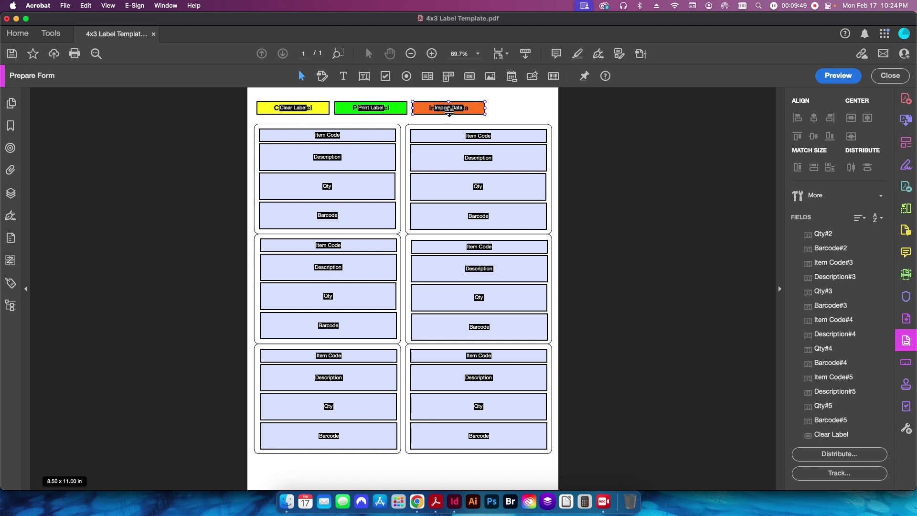
# - Examine the actions assigned to the Clear Label button, and close its properties
pyautogui.click(304, 112)
pyautogui.rightClick(305, 113)
pyautogui.click(314, 117)
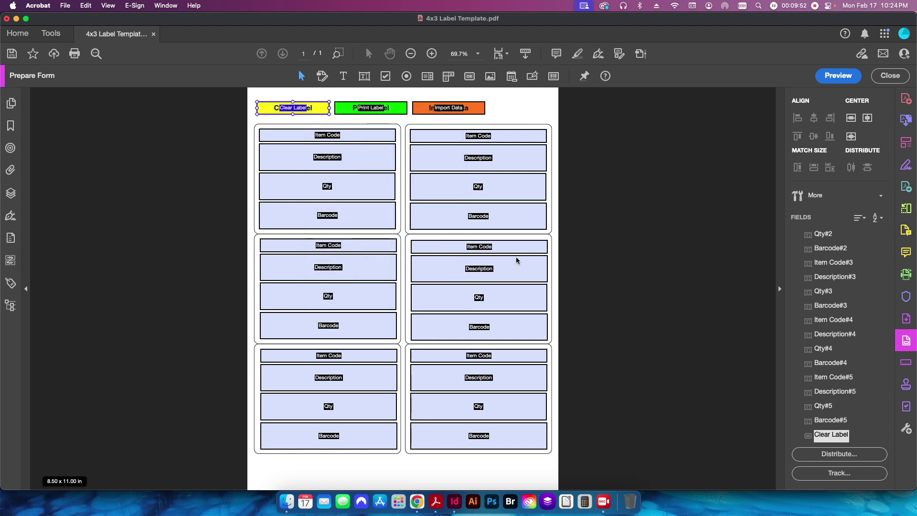
pyautogui.click(708, 224)
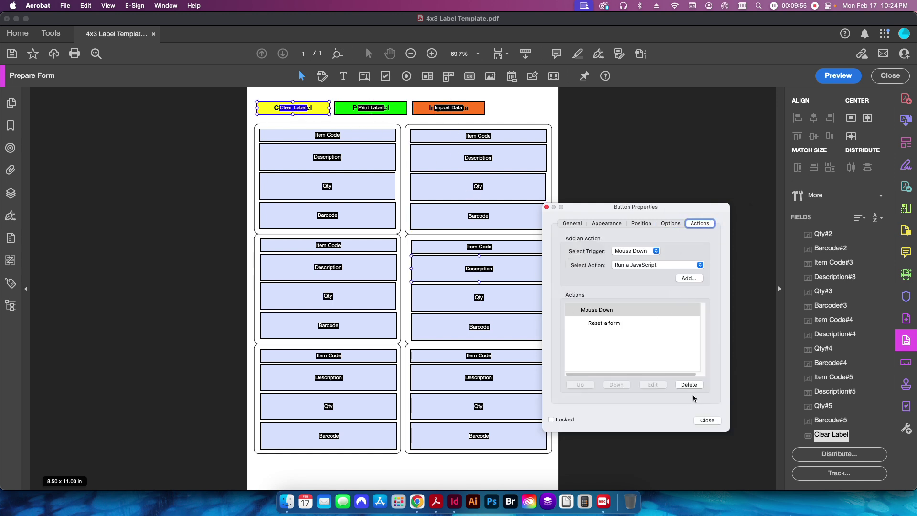
pyautogui.click(706, 420)
pyautogui.click(680, 320)
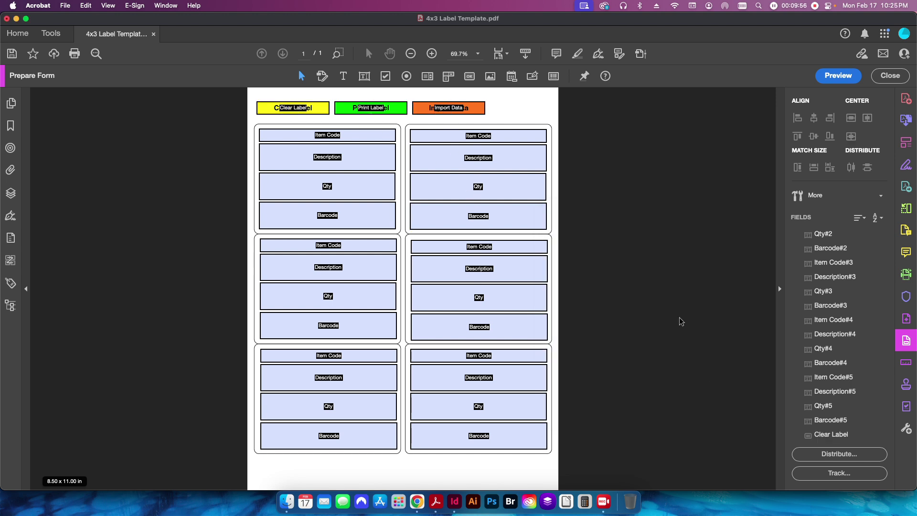
# - Place a new button field beside the Import Data button and delete it
pyautogui.click(471, 77)
pyautogui.click(501, 103)
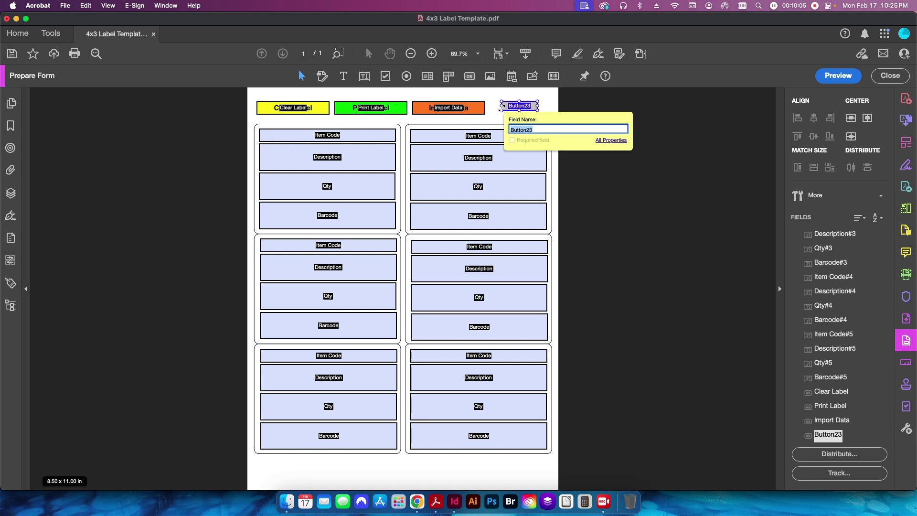
pyautogui.click(592, 182)
pyautogui.click(526, 107)
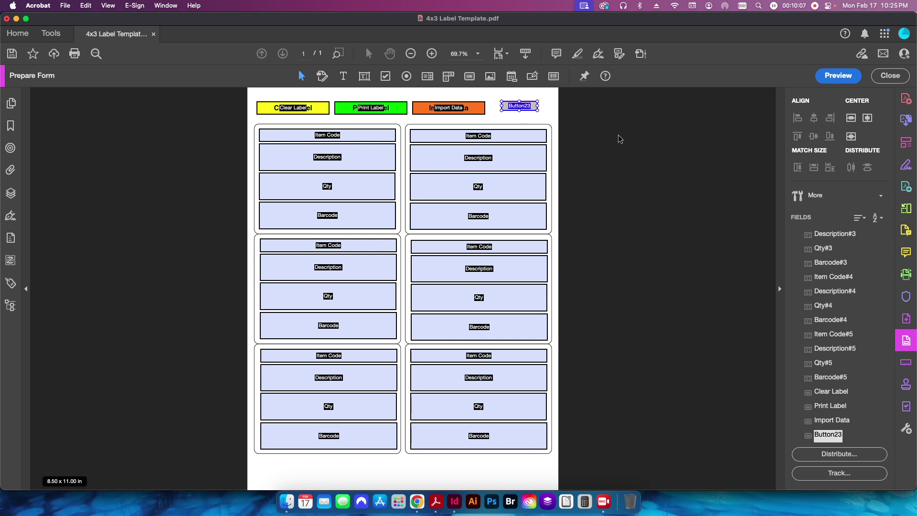
pyautogui.press('Delete')
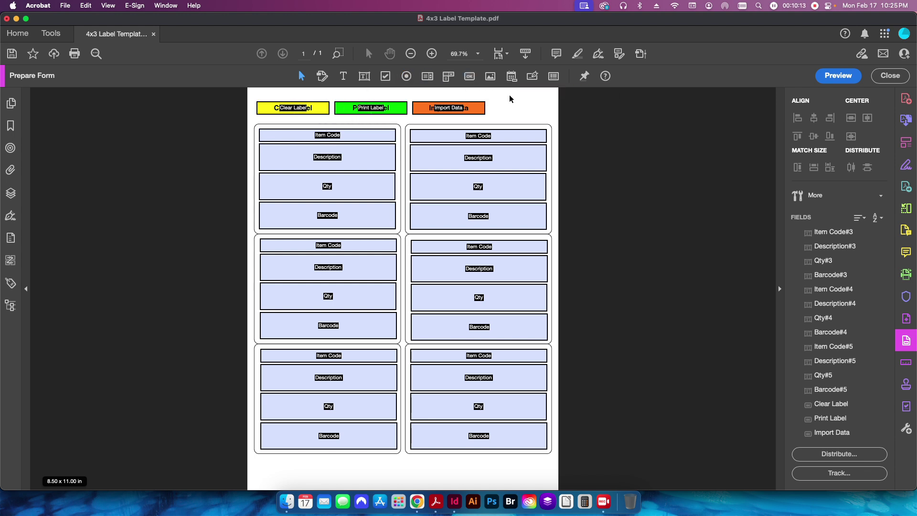
# - Delete the Reset a form action from the Clear Label button
pyautogui.click(301, 108)
pyautogui.rightClick(317, 108)
pyautogui.click(333, 115)
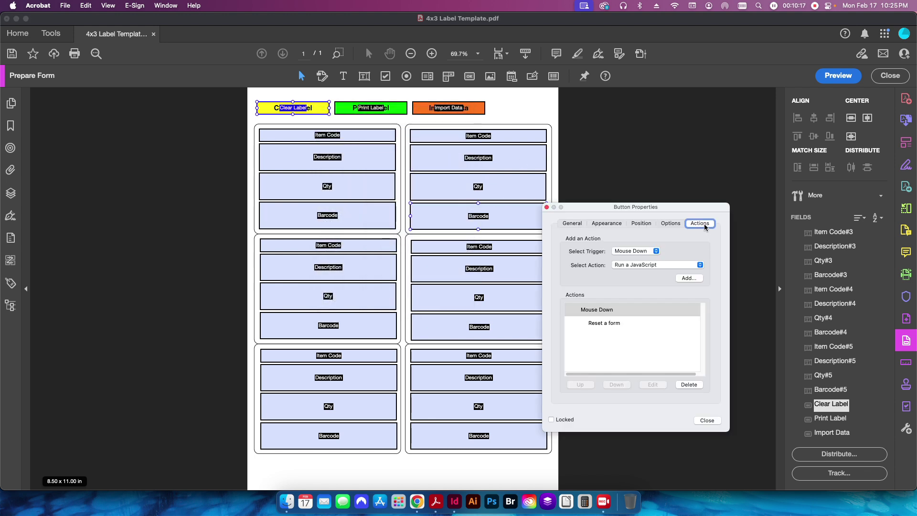
pyautogui.click(689, 385)
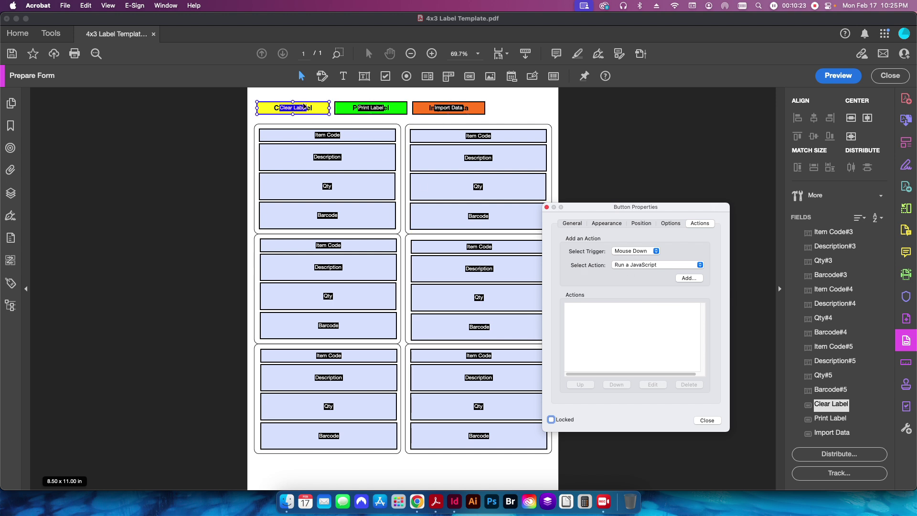
# - Add a Mouse Down action to the Clear Label button that resets the Barcode, Description, Item Code and Qty fields
pyautogui.click(638, 265)
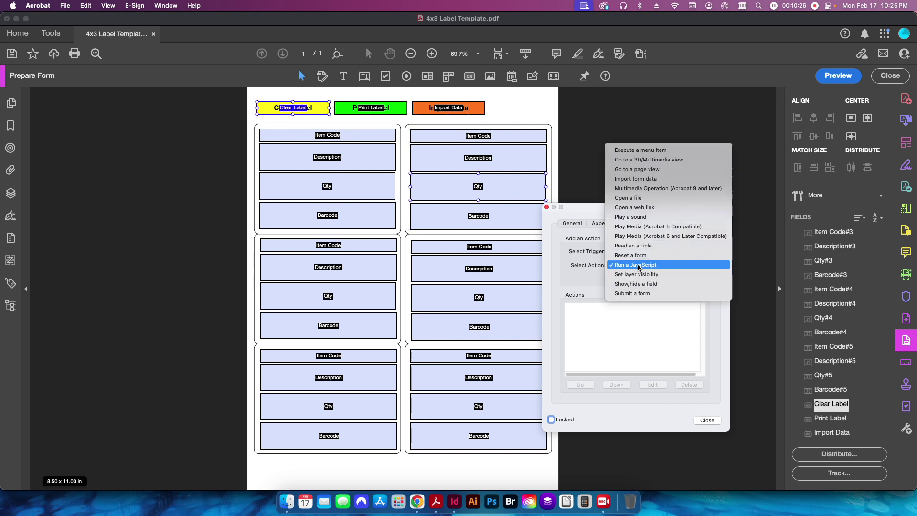
pyautogui.click(640, 256)
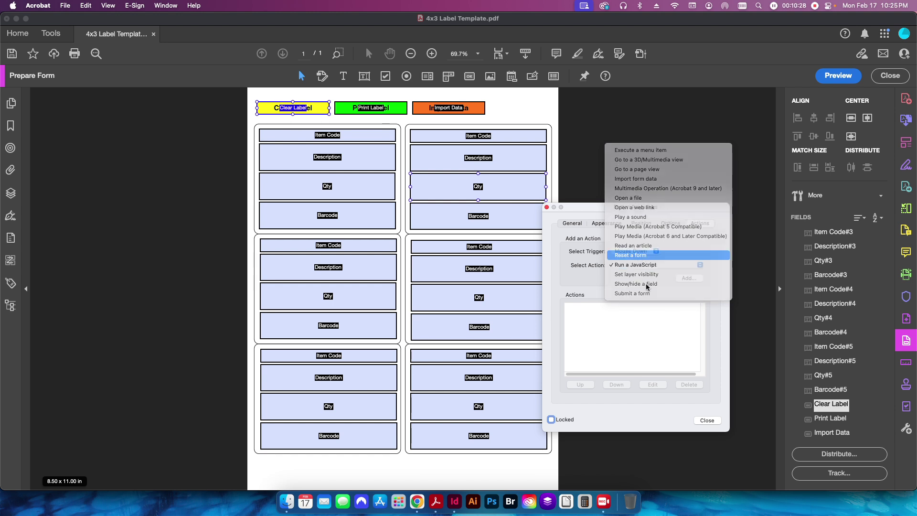
pyautogui.click(634, 254)
pyautogui.click(631, 250)
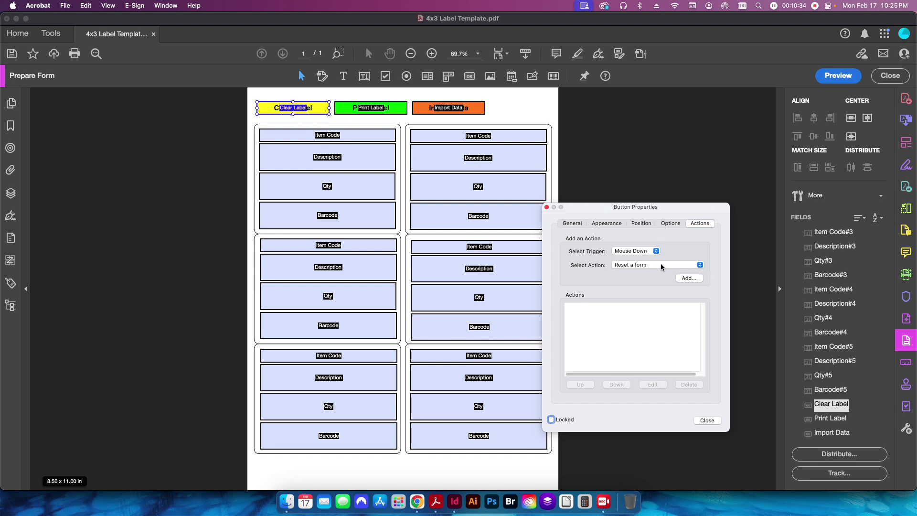
pyautogui.click(695, 278)
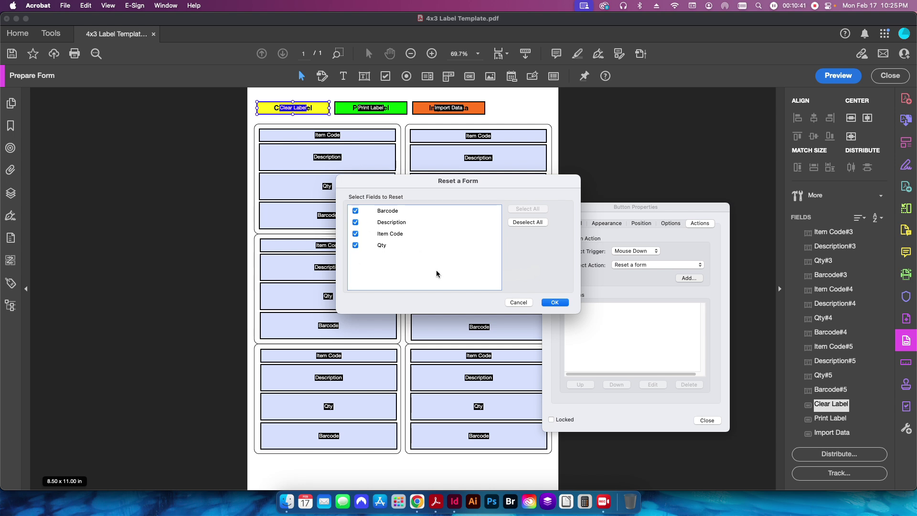
pyautogui.click(555, 303)
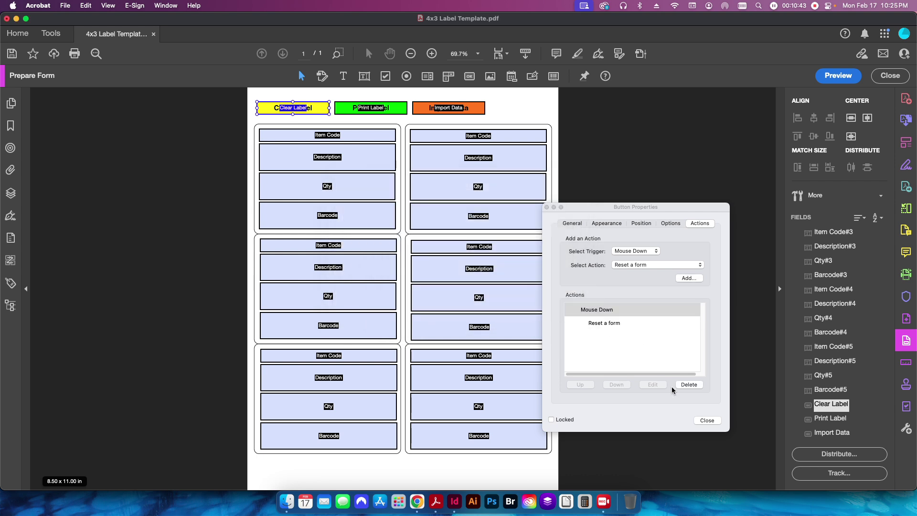
pyautogui.click(707, 421)
pyautogui.click(462, 208)
# - Preview the form, fill the first label with adfad, adfads, adf and sample barcode text, and test the Clear Label button
pyautogui.click(839, 76)
pyautogui.click(364, 135)
pyautogui.write('a')
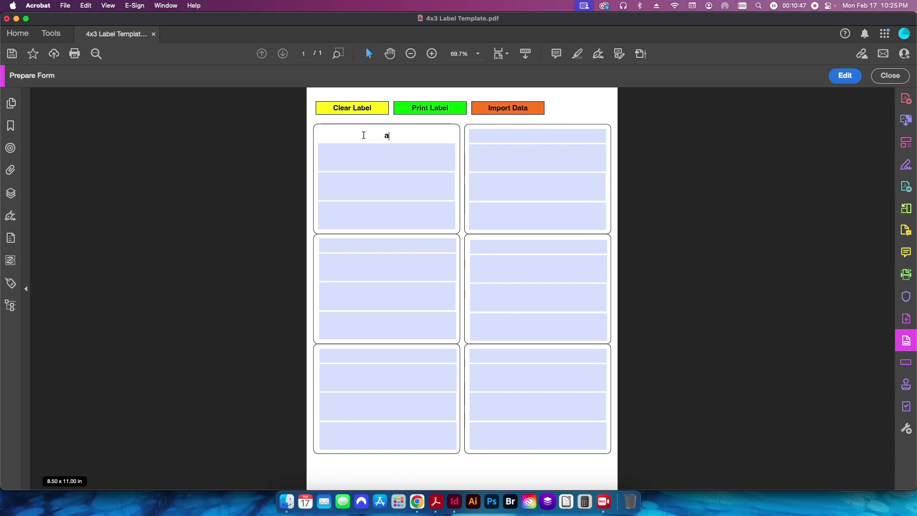
pyautogui.write('dfad')
pyautogui.click(368, 150)
pyautogui.write('adfads')
pyautogui.click(376, 186)
pyautogui.write('adf')
pyautogui.click(389, 211)
pyautogui.write('adf')
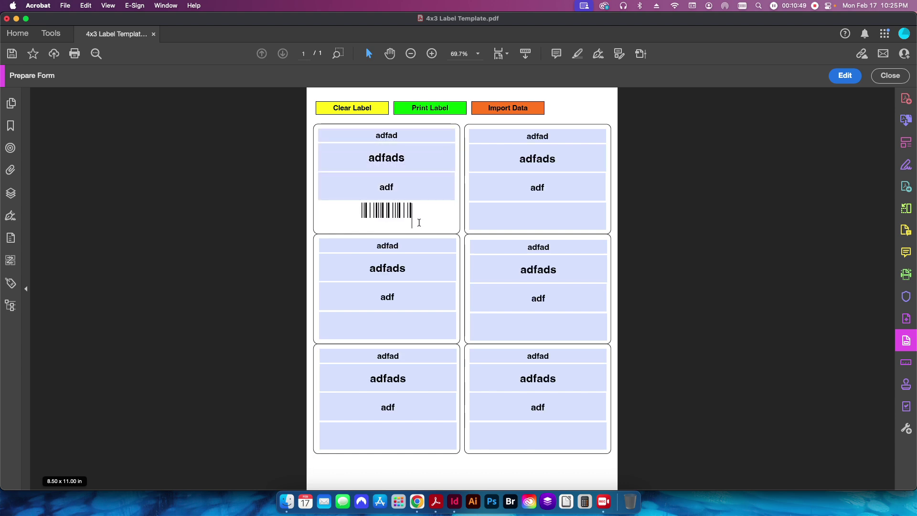
pyautogui.click(387, 176)
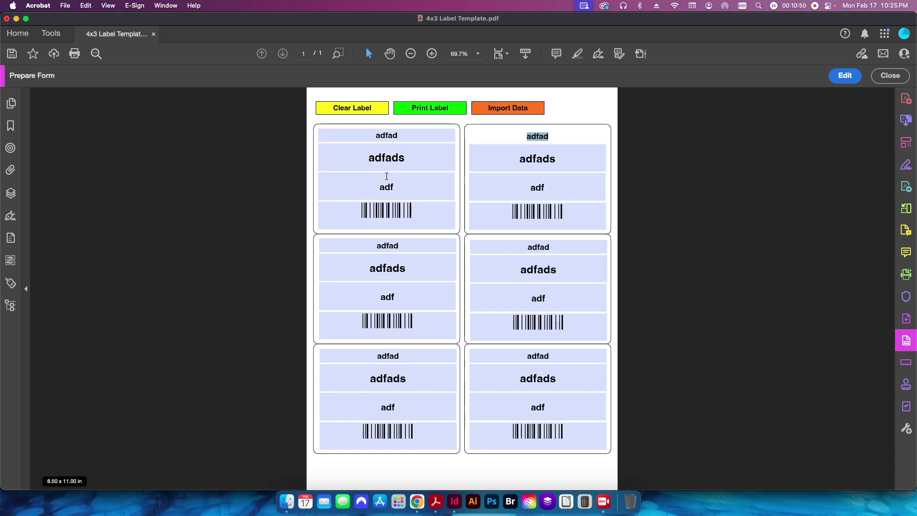
pyautogui.click(364, 109)
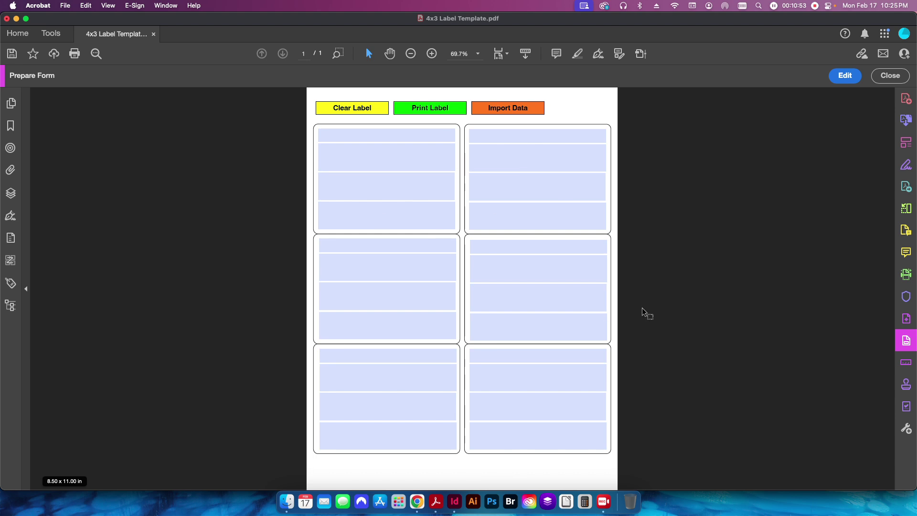
# - Return to form editing, review the Print Label button's appearance and options, and delete its Execute a menu item action
pyautogui.click(844, 75)
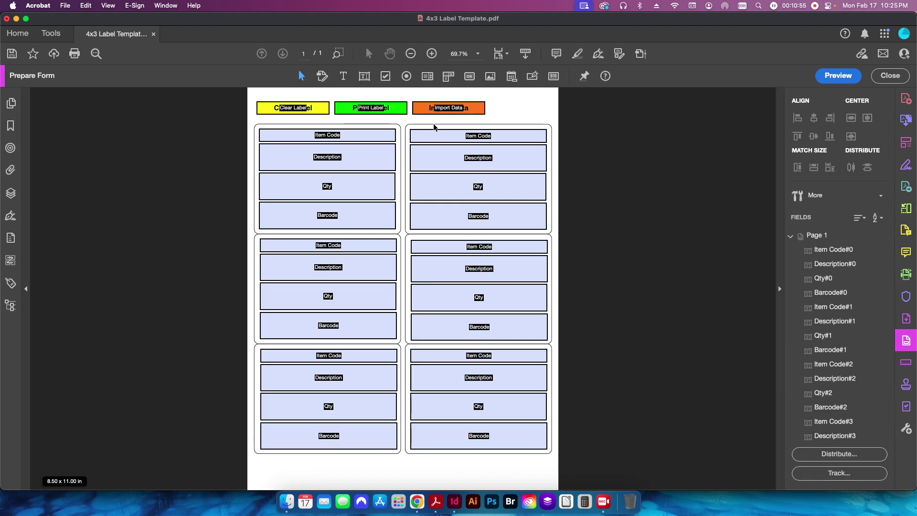
pyautogui.rightClick(395, 113)
pyautogui.click(422, 116)
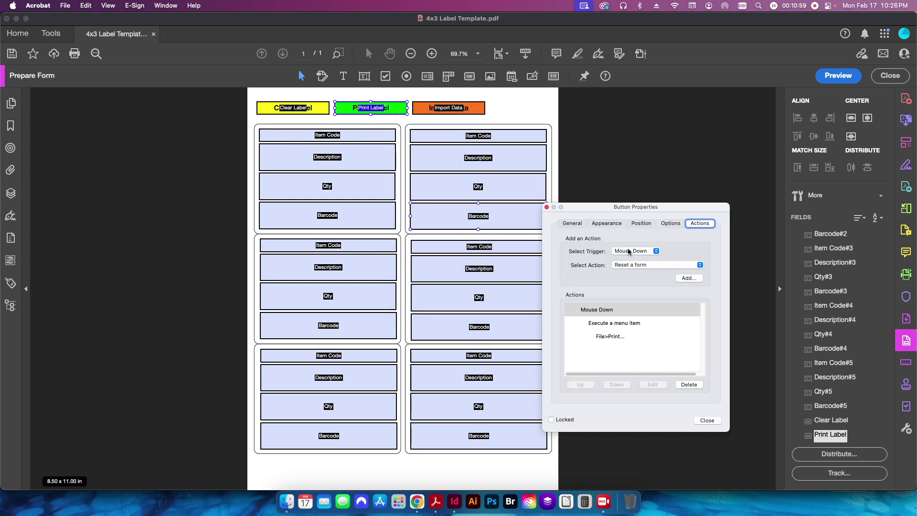
pyautogui.click(607, 224)
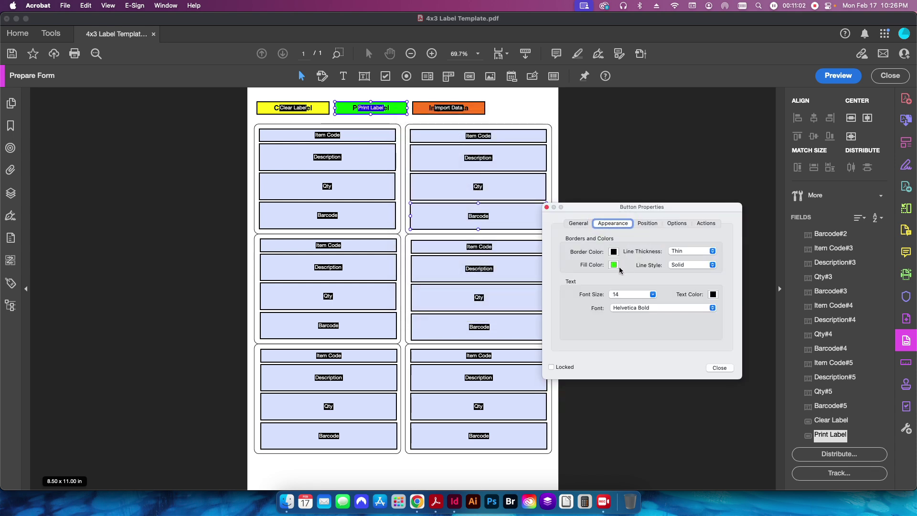
pyautogui.click(706, 223)
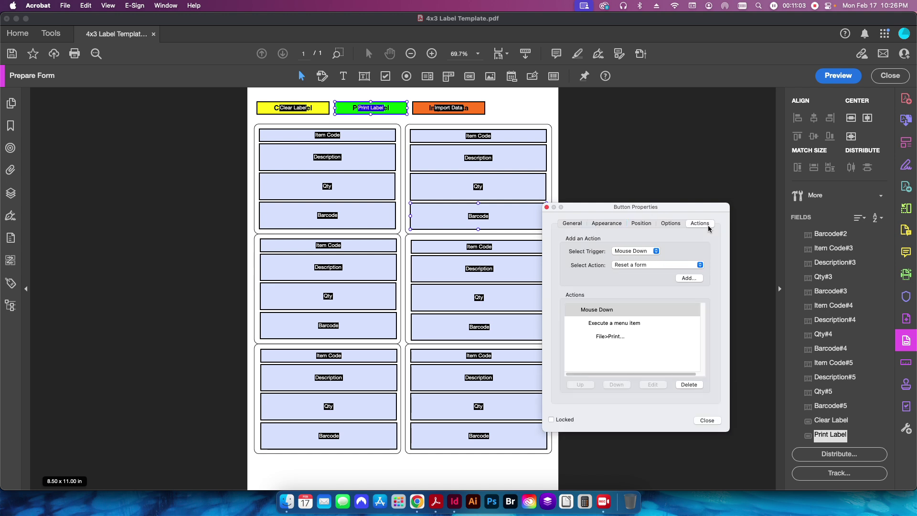
pyautogui.click(677, 223)
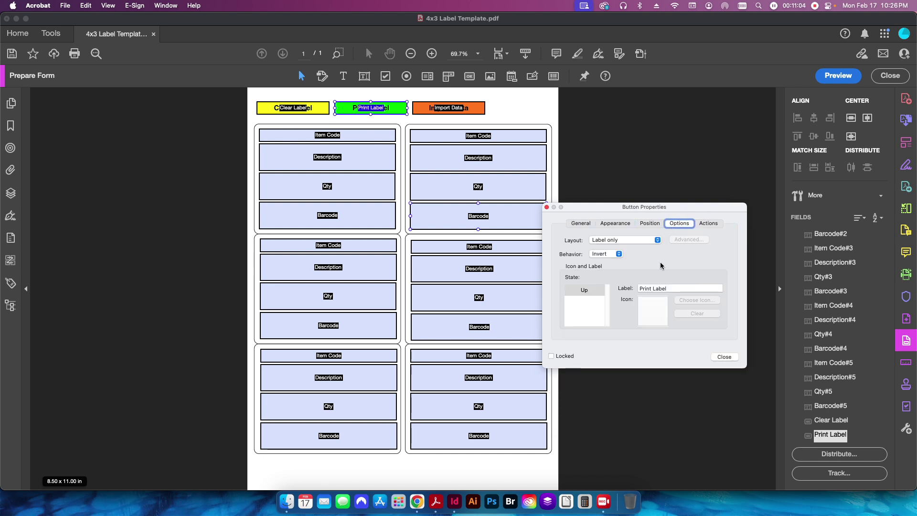
pyautogui.click(713, 223)
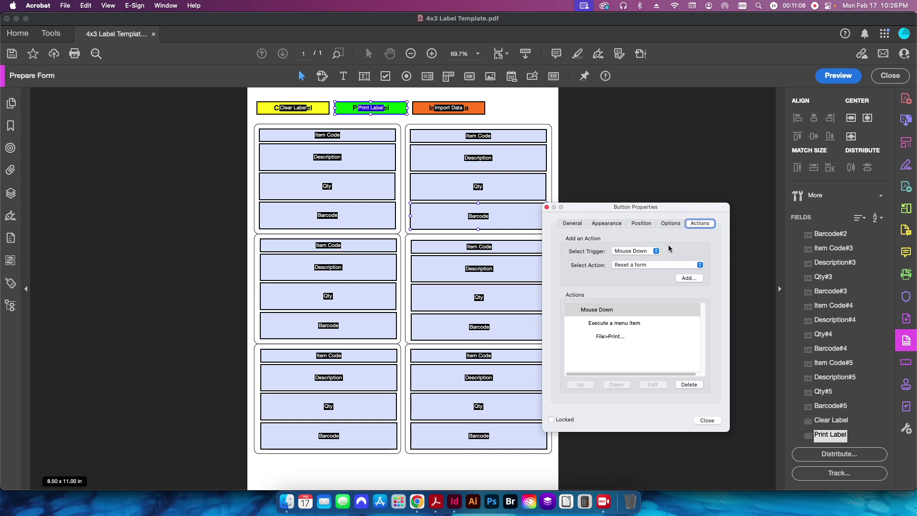
pyautogui.click(688, 385)
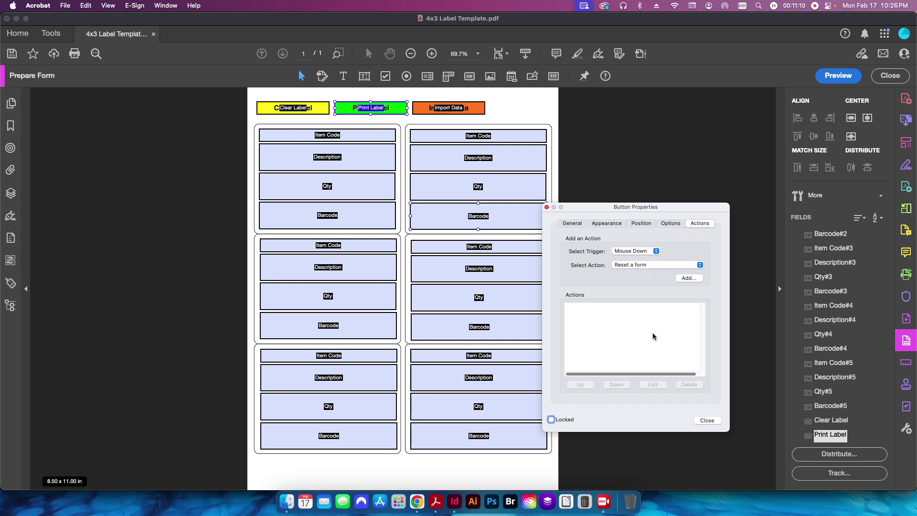
# - Add a Mouse Down action to the Print Label button that executes the File>Print... menu item, and close its properties
pyautogui.click(636, 264)
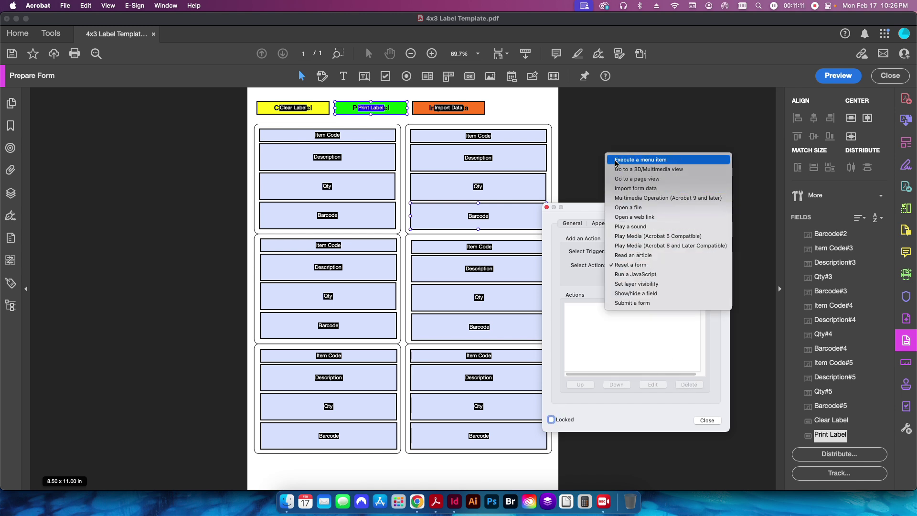
pyautogui.click(630, 160)
pyautogui.click(688, 278)
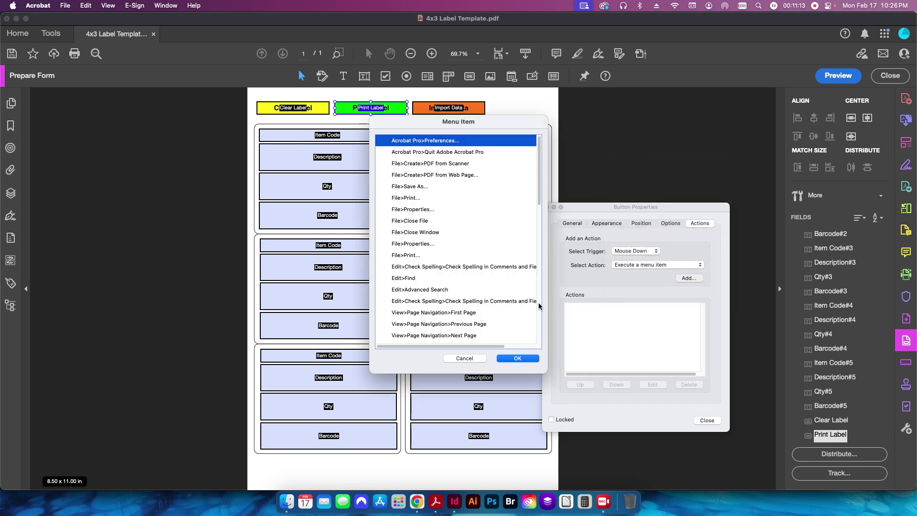
pyautogui.click(402, 197)
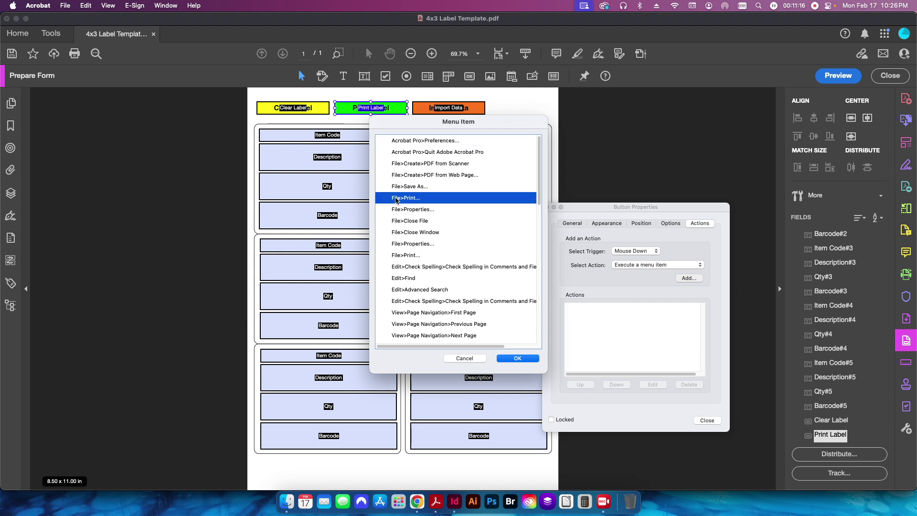
pyautogui.click(518, 358)
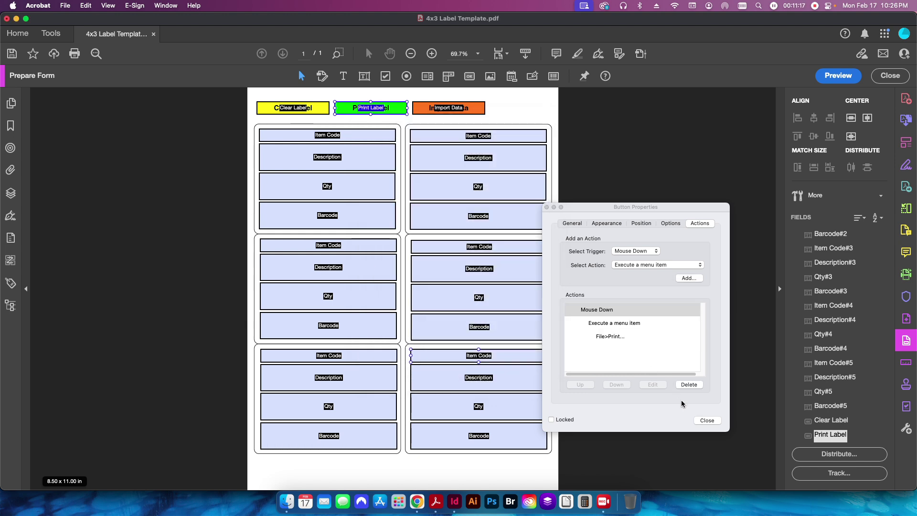
pyautogui.click(707, 420)
# - Preview the form, fill the first label with adf, adfa, ad and barcode text adf, and test the Print Label button without printing
pyautogui.click(839, 75)
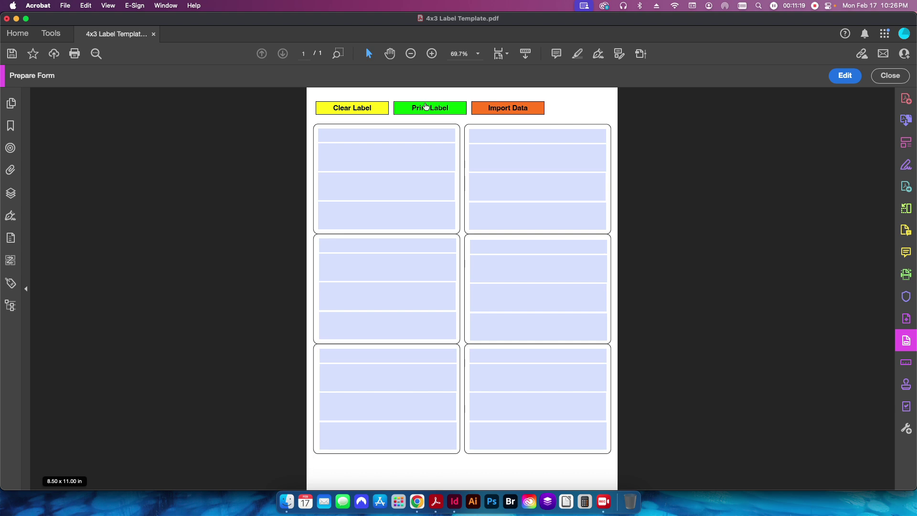
pyautogui.click(385, 137)
pyautogui.write('adf')
pyautogui.click(385, 158)
pyautogui.write('adfa')
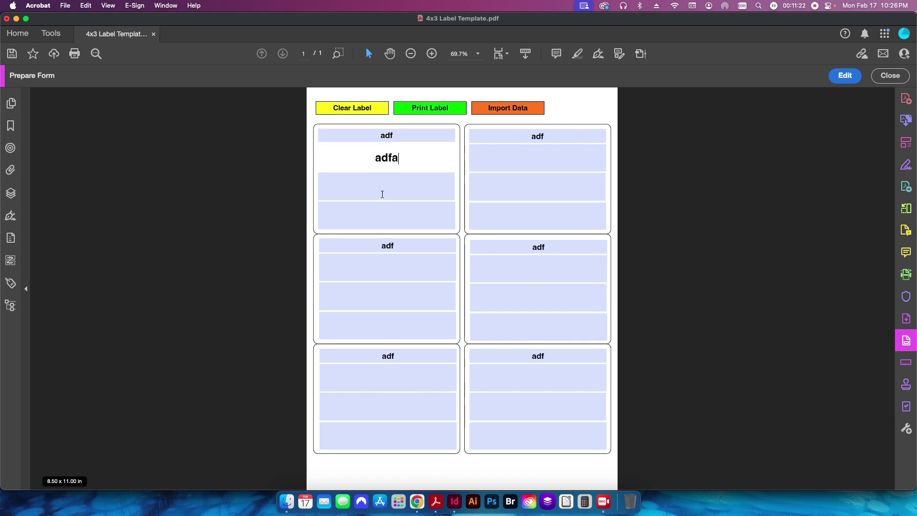
pyautogui.click(382, 195)
pyautogui.write('ad')
pyautogui.click(384, 213)
pyautogui.write('adf')
pyautogui.click(430, 110)
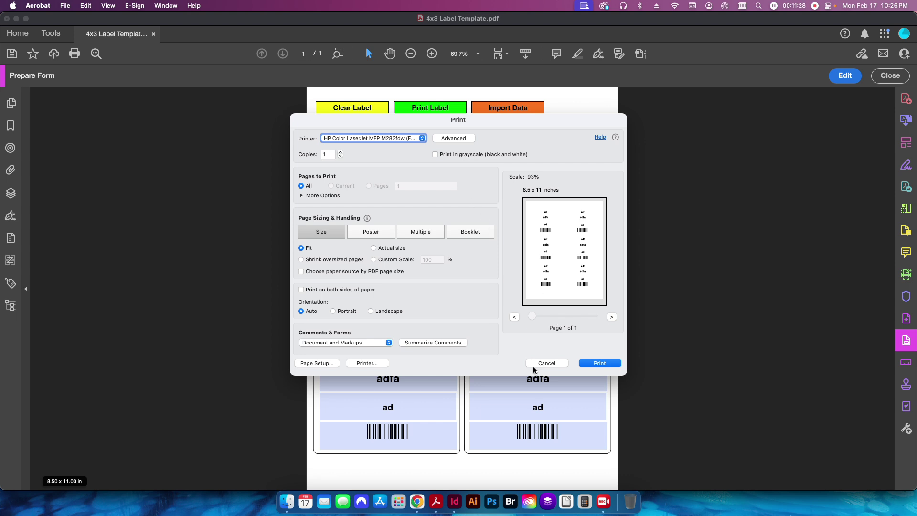
pyautogui.click(544, 363)
# - Return to form editing and compare the form's field names with the column headers of the Item Information spreadsheet in Chrome
pyautogui.click(844, 78)
pyautogui.click(462, 114)
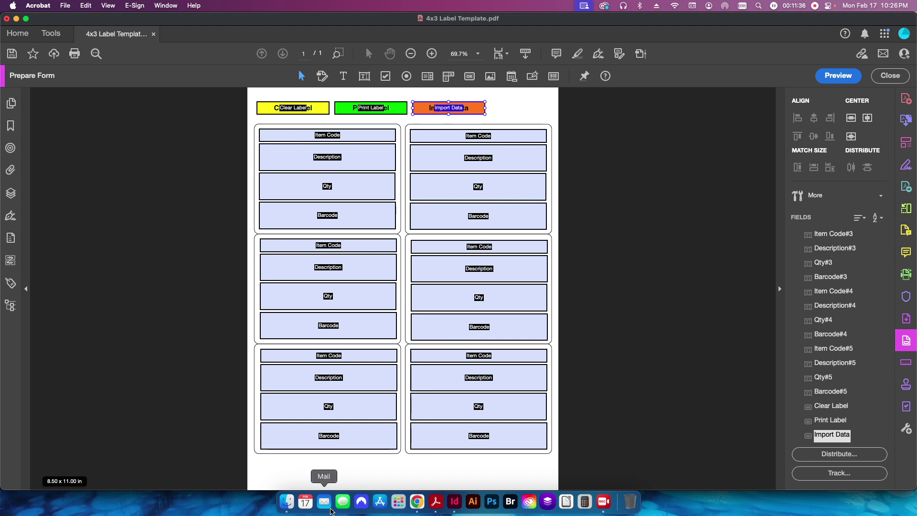
pyautogui.click(417, 502)
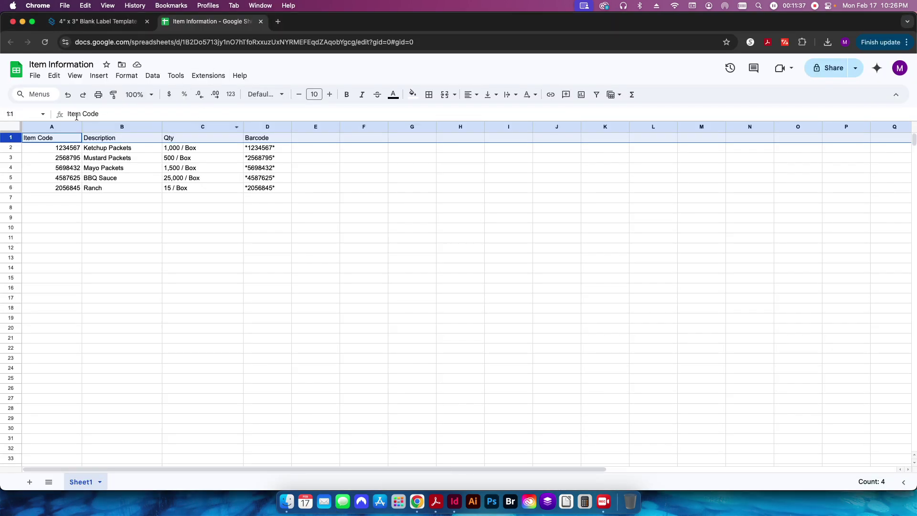
pyautogui.press('super+Tab')
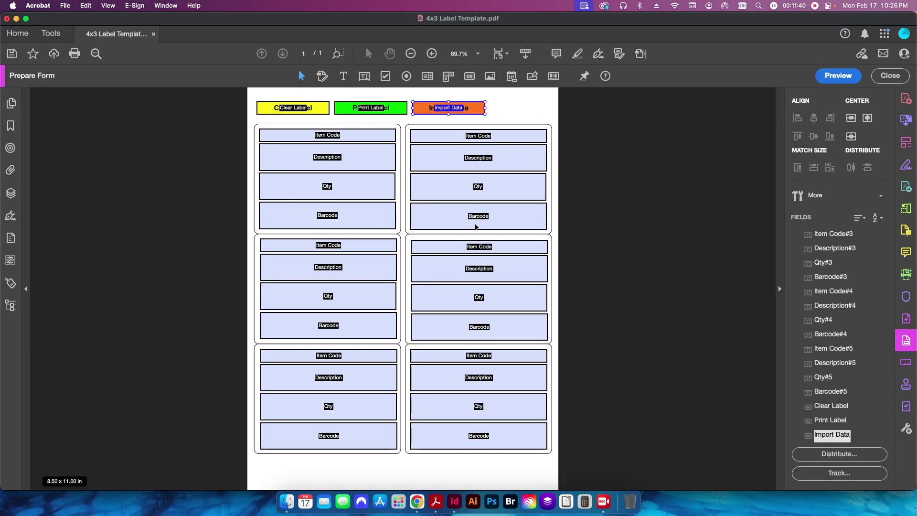
pyautogui.keyDown('shift'); pyautogui.click(348, 139); pyautogui.keyUp('shift')
pyautogui.click(417, 501)
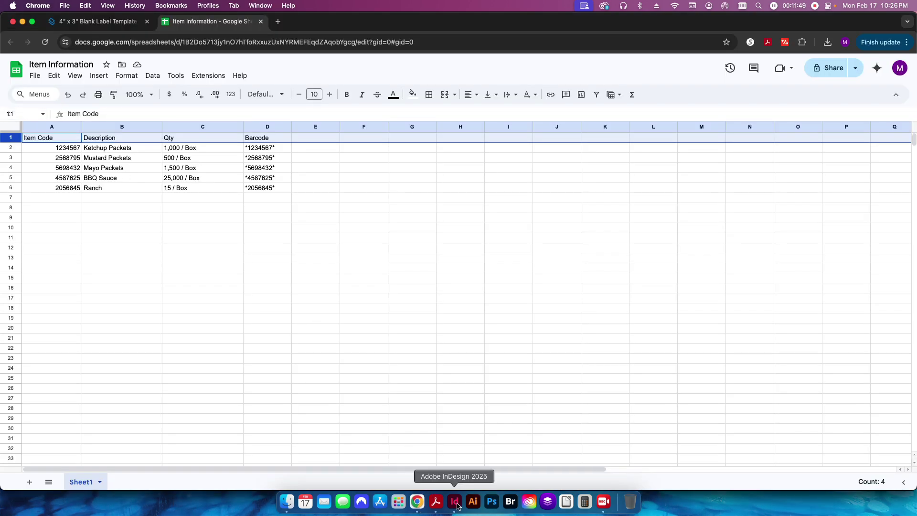
pyautogui.click(436, 502)
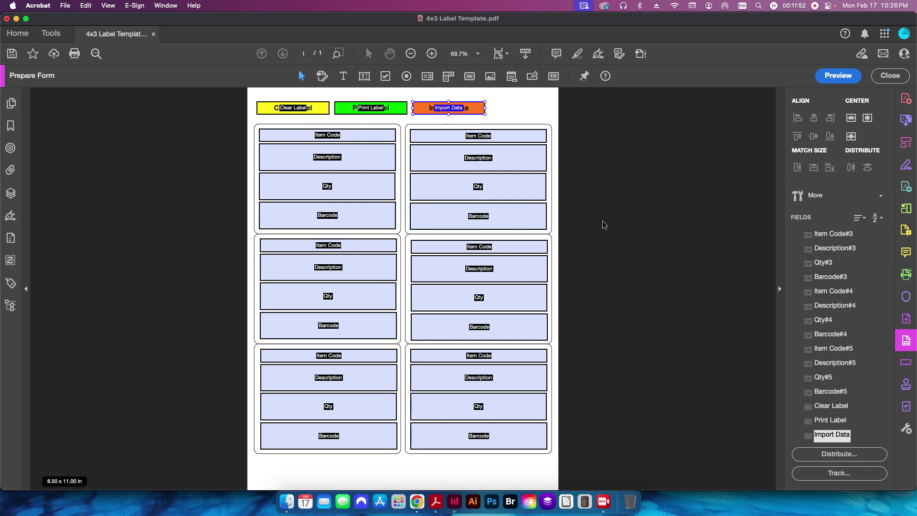
# - Review the Import Data button's appearance and options and delete its Run a JavaScript action
pyautogui.rightClick(473, 106)
pyautogui.click(481, 108)
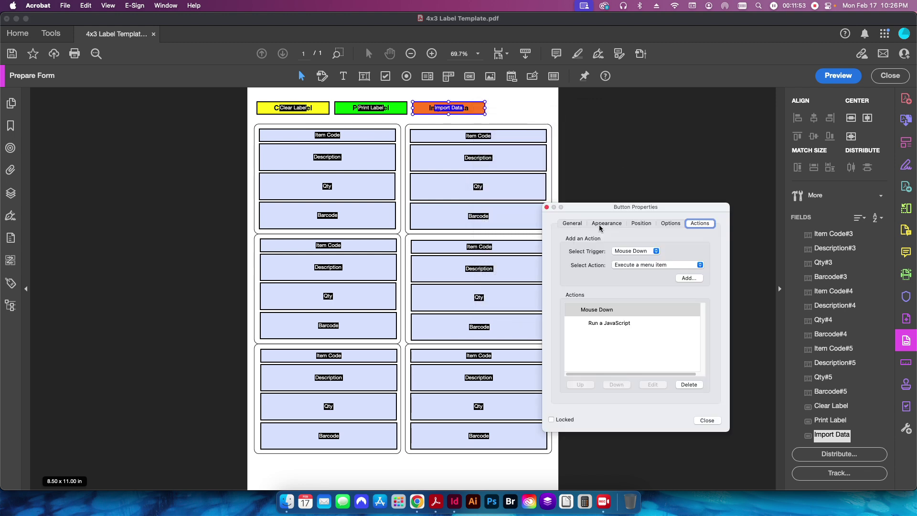
pyautogui.click(610, 223)
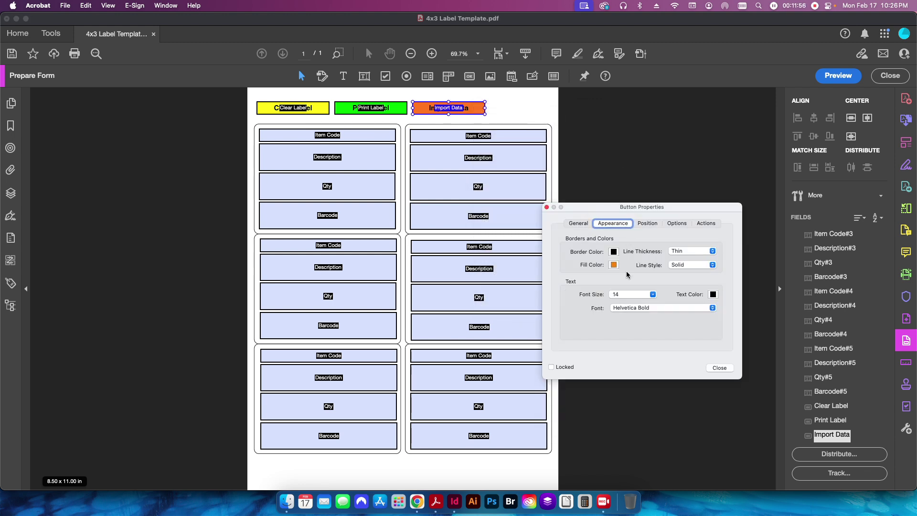
pyautogui.click(671, 223)
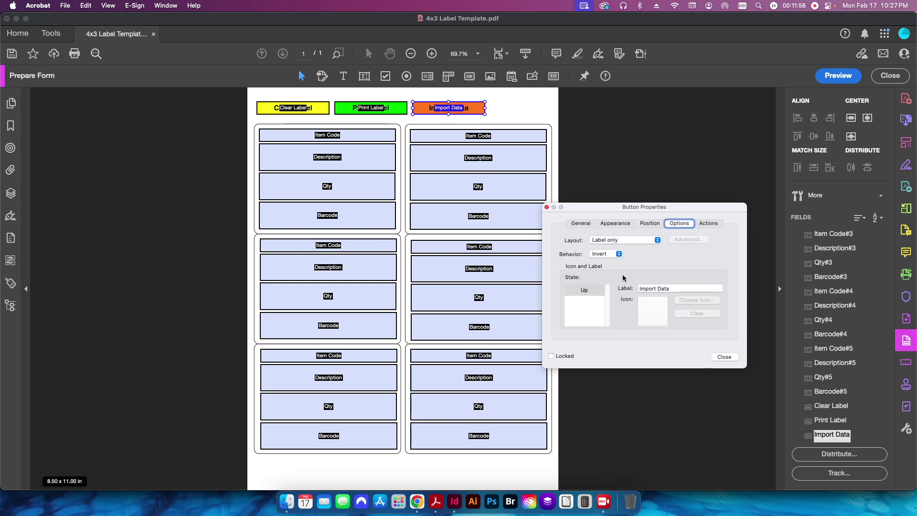
pyautogui.click(701, 223)
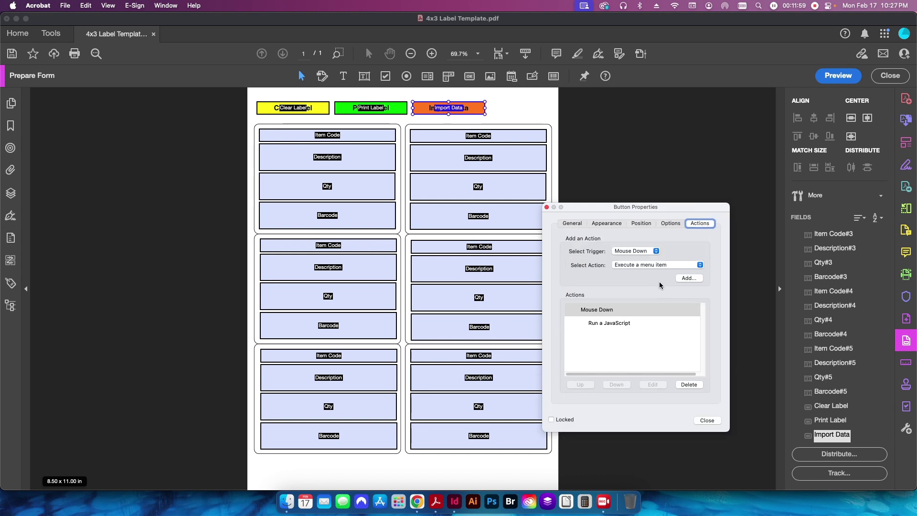
pyautogui.click(689, 385)
# - Start a new Mouse Down action on the Import Data button that runs a JavaScript, with an empty script open for editing
pyautogui.click(631, 268)
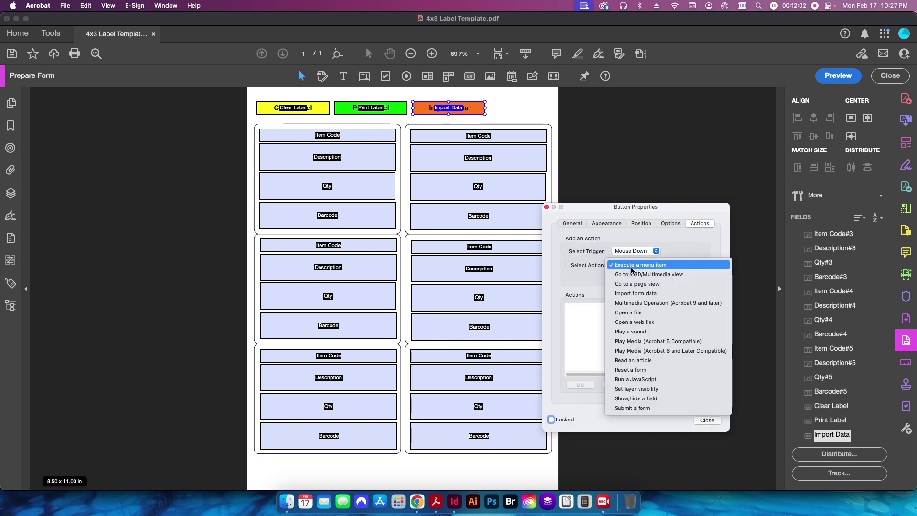
pyautogui.click(647, 383)
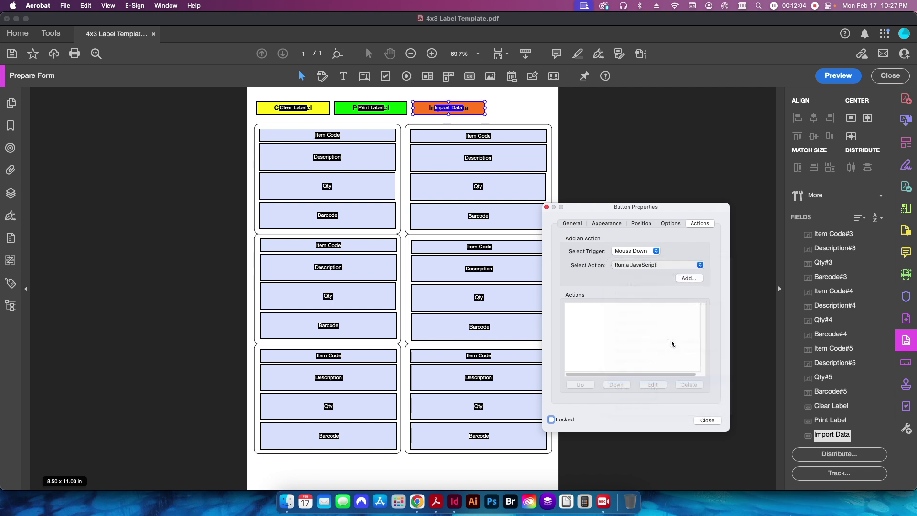
pyautogui.click(688, 278)
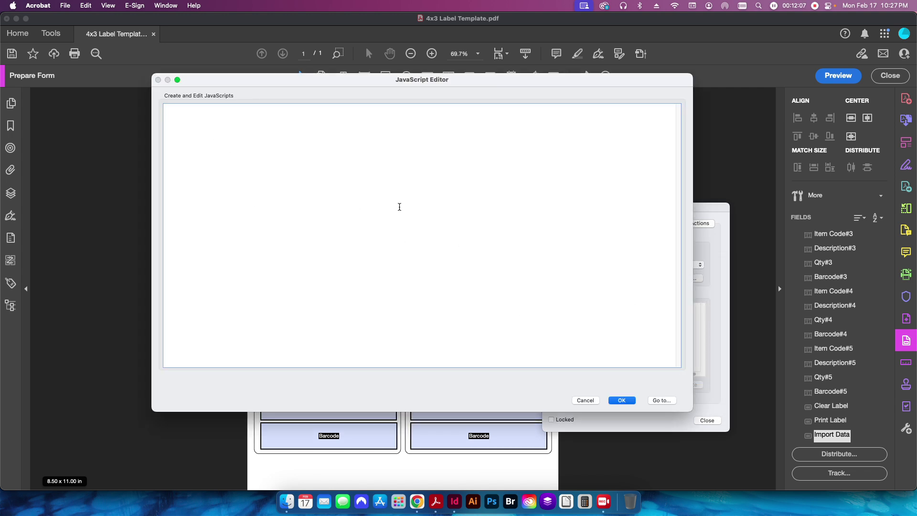
# - Open Javascript.jsx from the Label Sheets folder in TextEdit and copy its line this.importTextData();
pyautogui.click(287, 501)
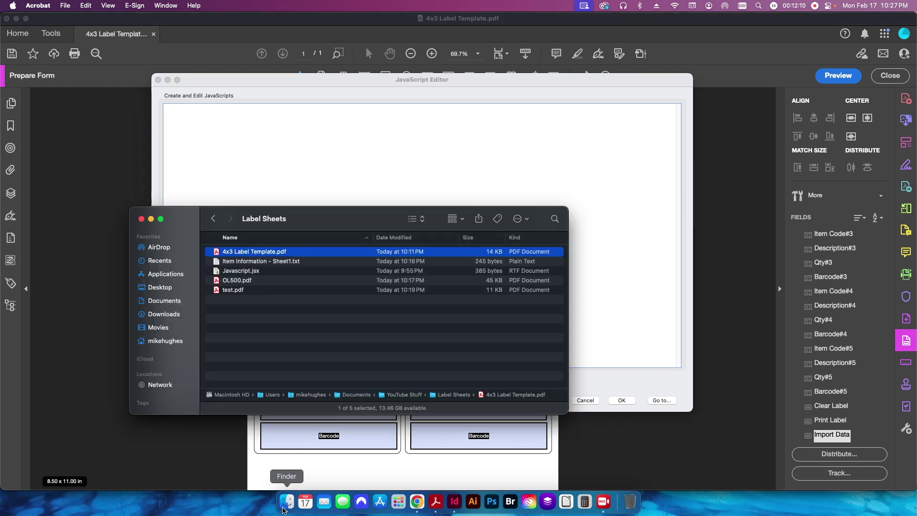
pyautogui.click(237, 272)
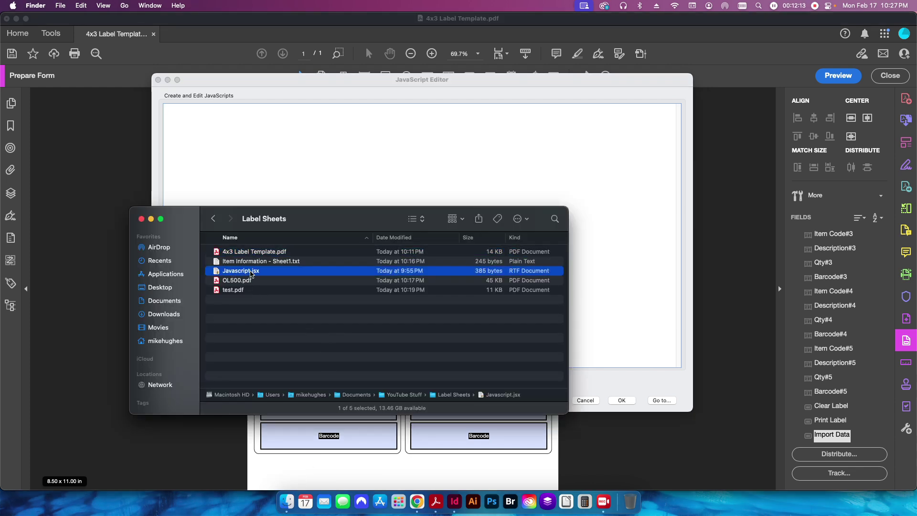
pyautogui.rightClick(250, 273)
pyautogui.moveTo(287, 313)
pyautogui.click(466, 311)
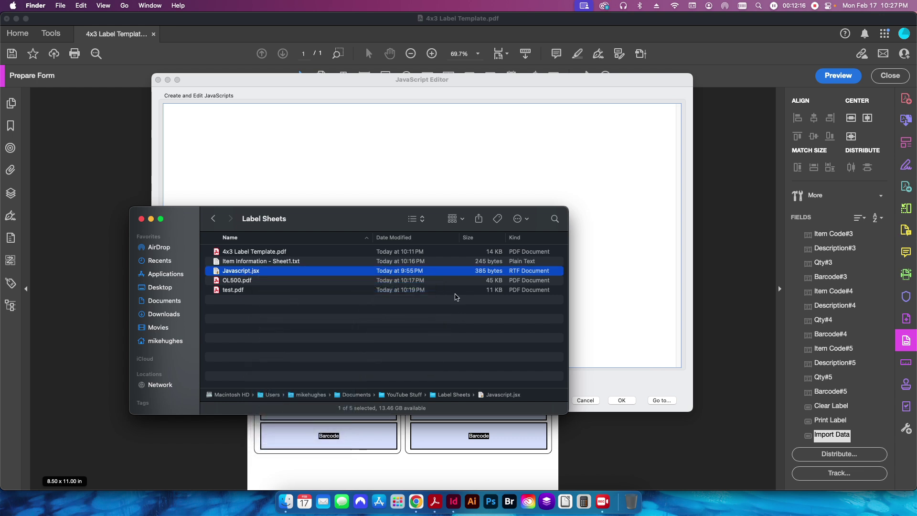
pyautogui.moveTo(172, 81); pyautogui.dragTo(91, 79)
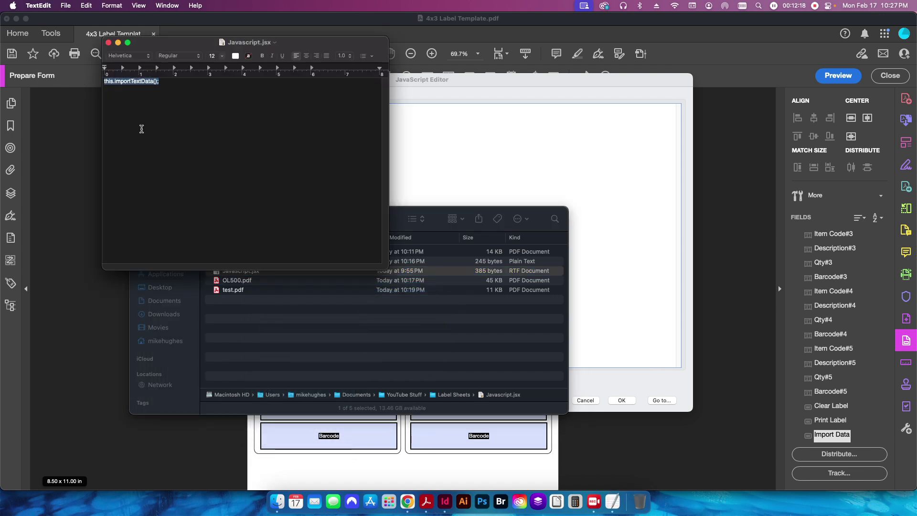
pyautogui.press('super+c')
# - Paste the copied import code into the Import Data button's script, save it and close the button's properties
pyautogui.click(625, 258)
pyautogui.press('super+v')
pyautogui.click(623, 400)
pyautogui.click(707, 420)
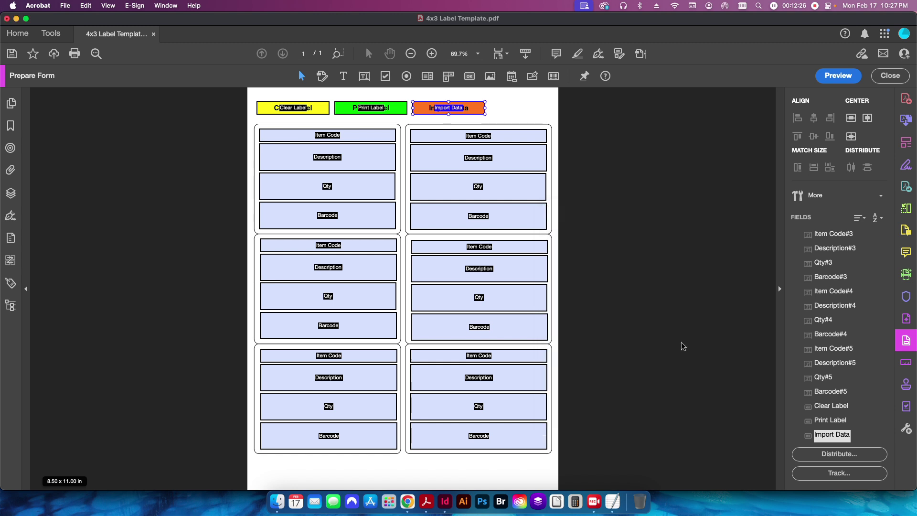
pyautogui.click(688, 367)
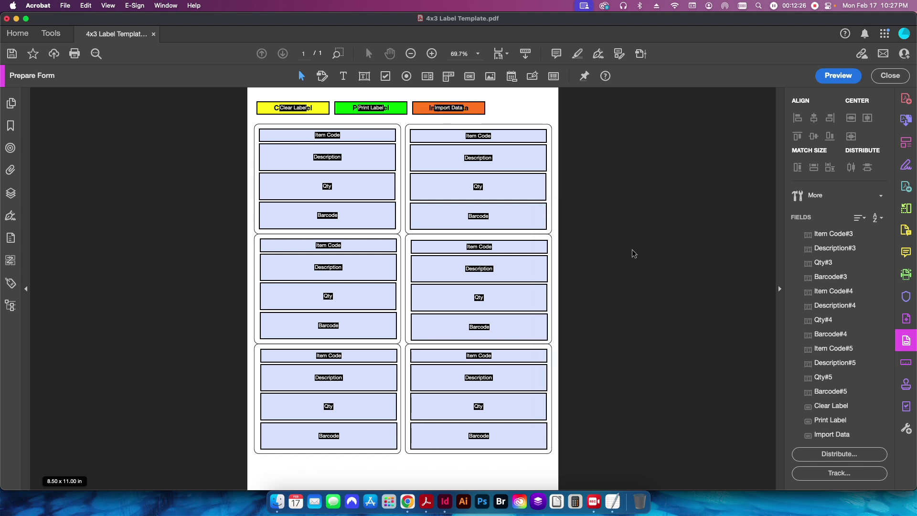
# - Preview the form and import the BBQ Sauce record from Item Information - Sheet1.txt using the Import Data button
pyautogui.click(835, 77)
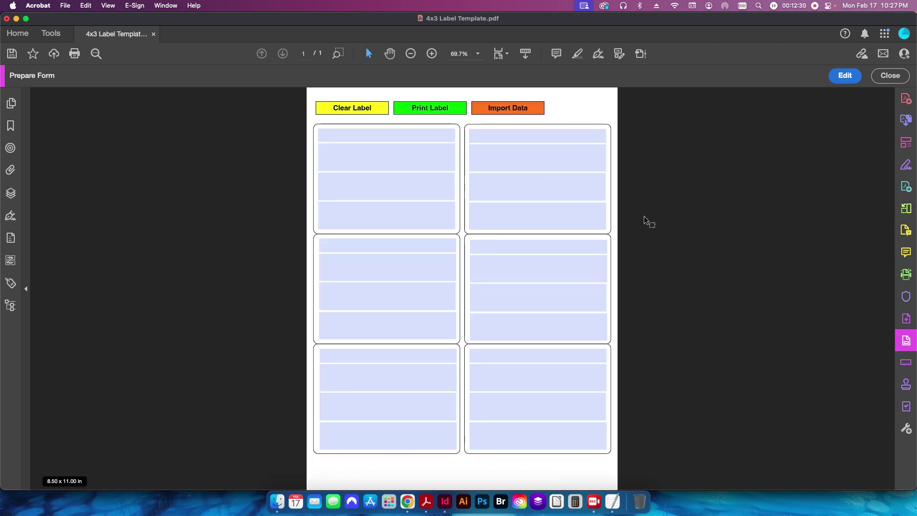
pyautogui.click(528, 109)
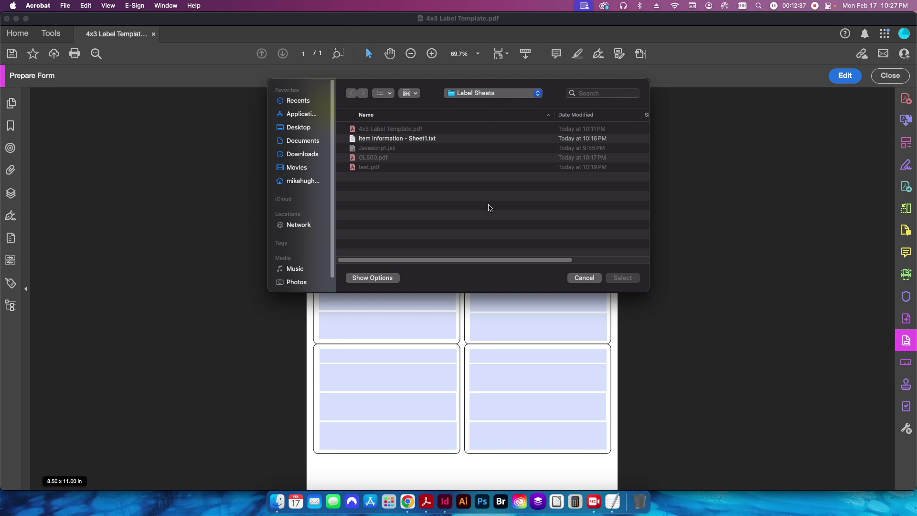
pyautogui.click(393, 138)
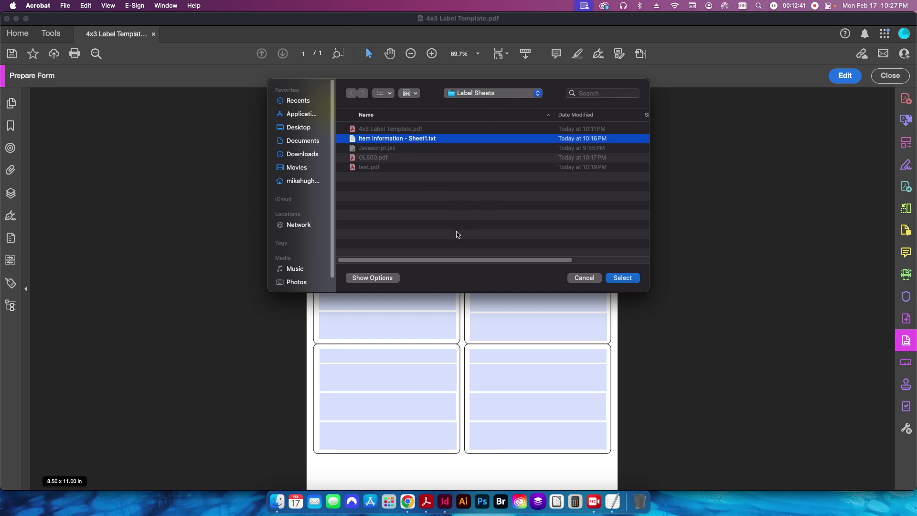
pyautogui.click(622, 277)
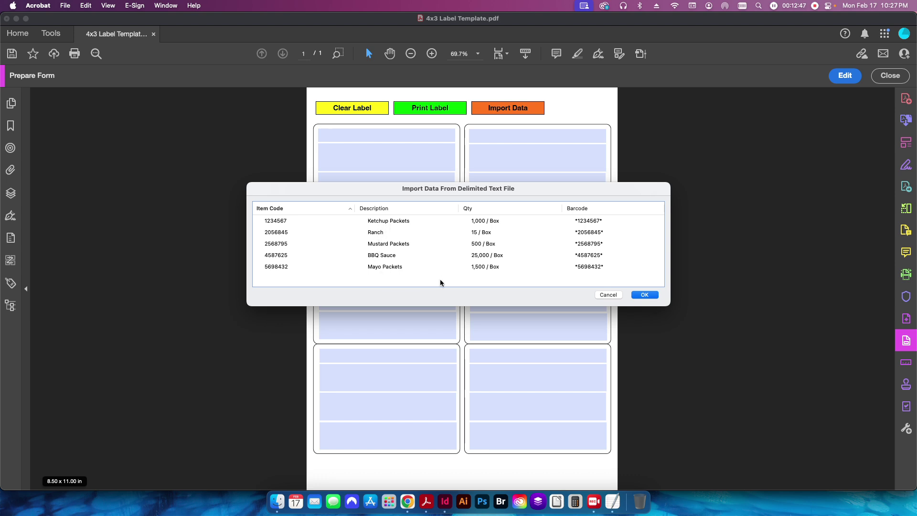
pyautogui.click(386, 255)
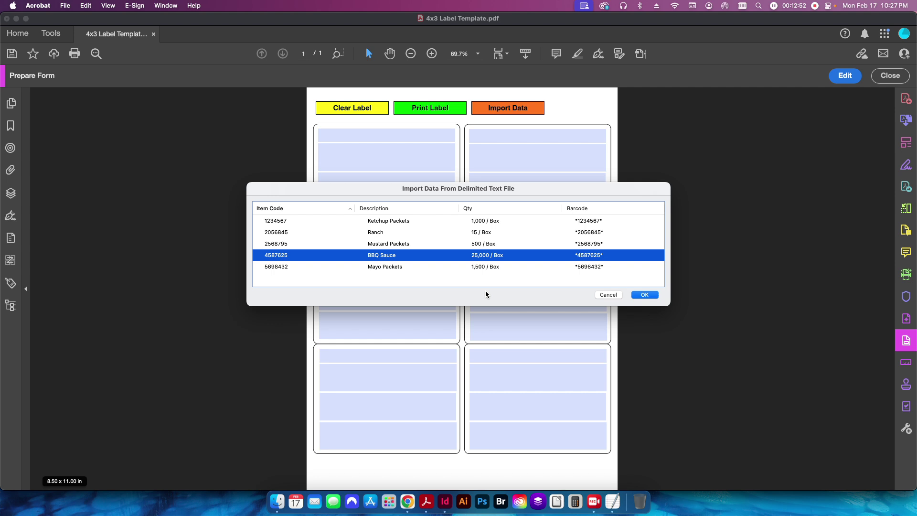
pyautogui.click(645, 295)
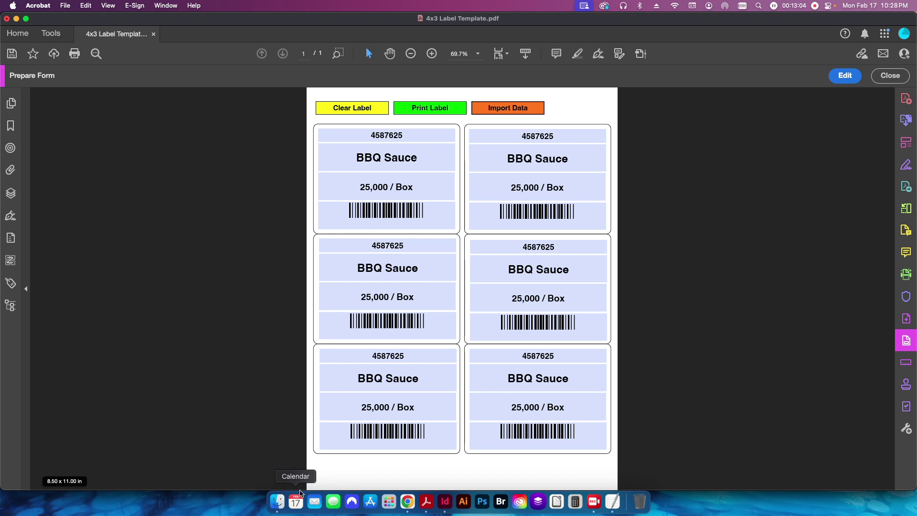
# - Look over the files in the Label Sheets folder in Finder and return to the label PDF in Acrobat
pyautogui.click(277, 501)
pyautogui.click(299, 312)
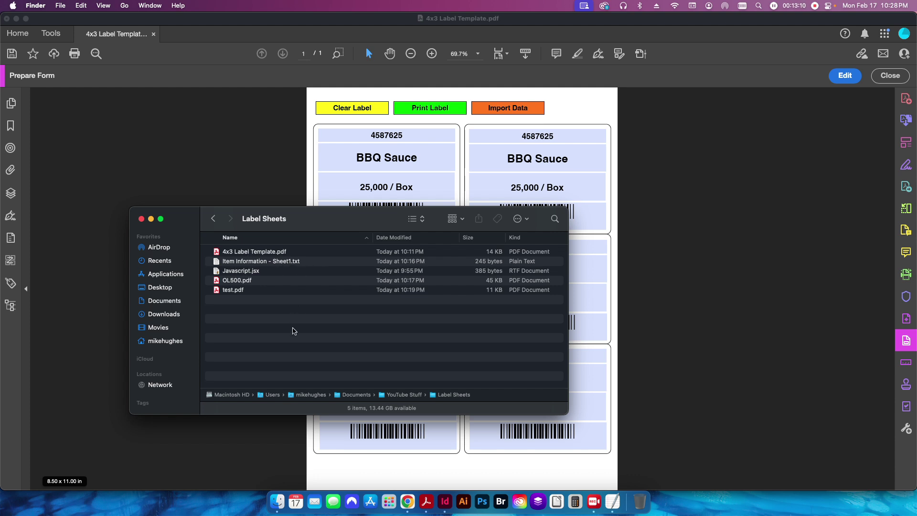
pyautogui.click(237, 430)
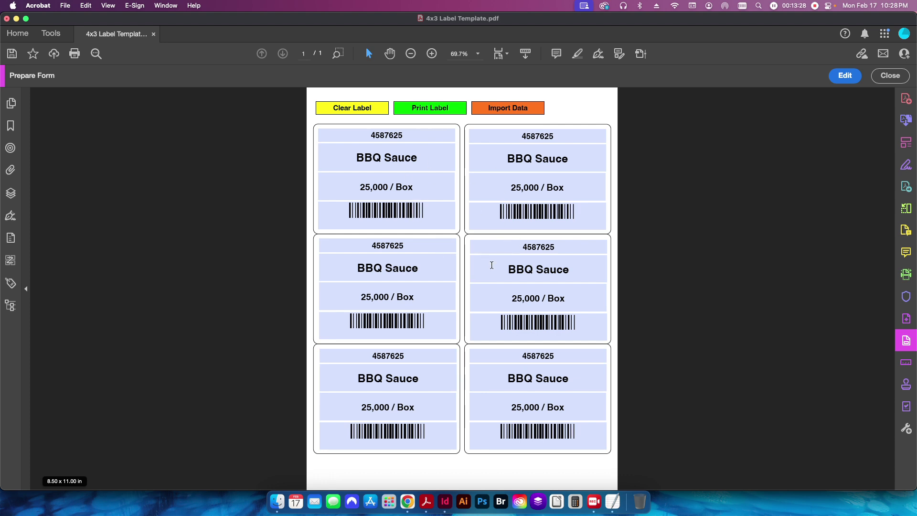
# - Insert "Item Code: " before the number in the first label's item code field and commit the entry
pyautogui.click(363, 135)
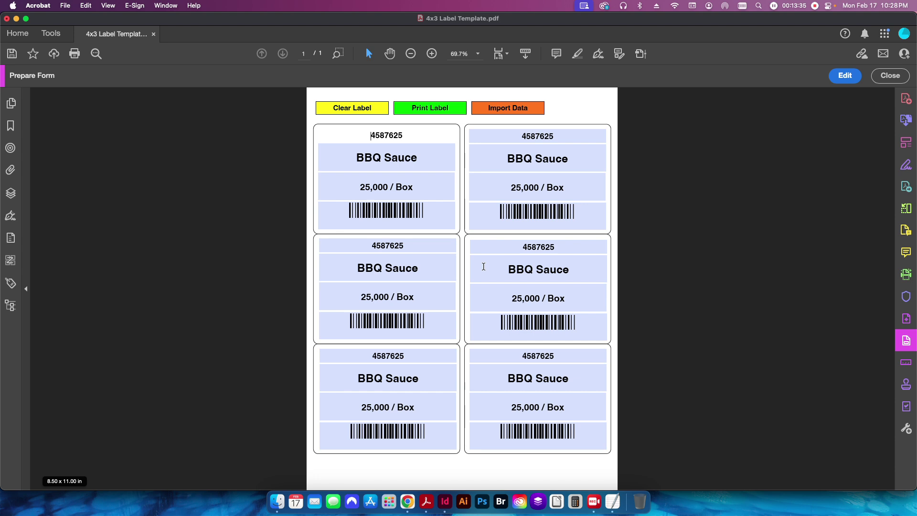
pyautogui.write('Item Code:')
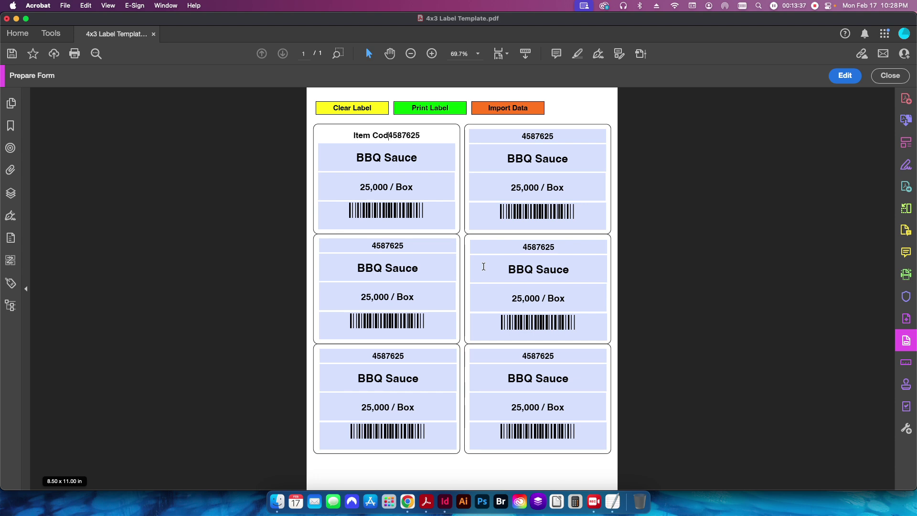
pyautogui.press('Tab')
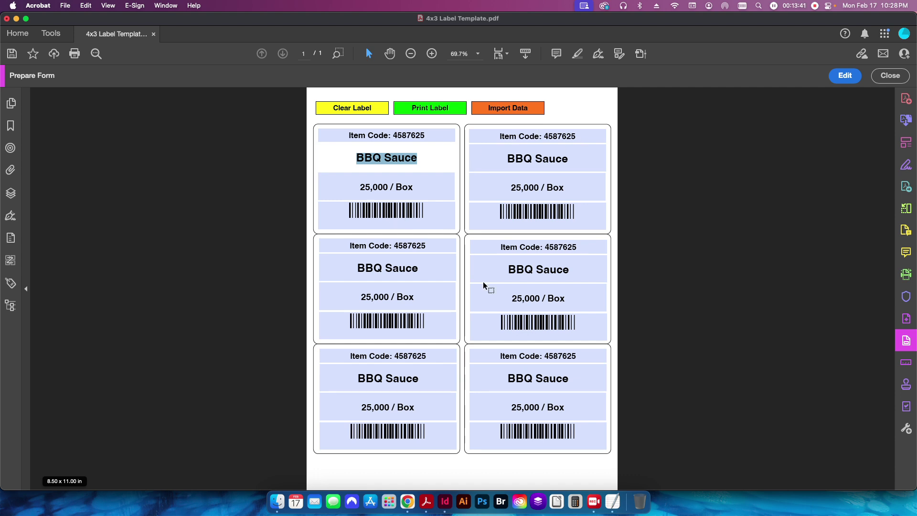
# - Set the quantity on the first BBQ Sauce label to 2,000 / Box and commit the entry
pyautogui.click(384, 187)
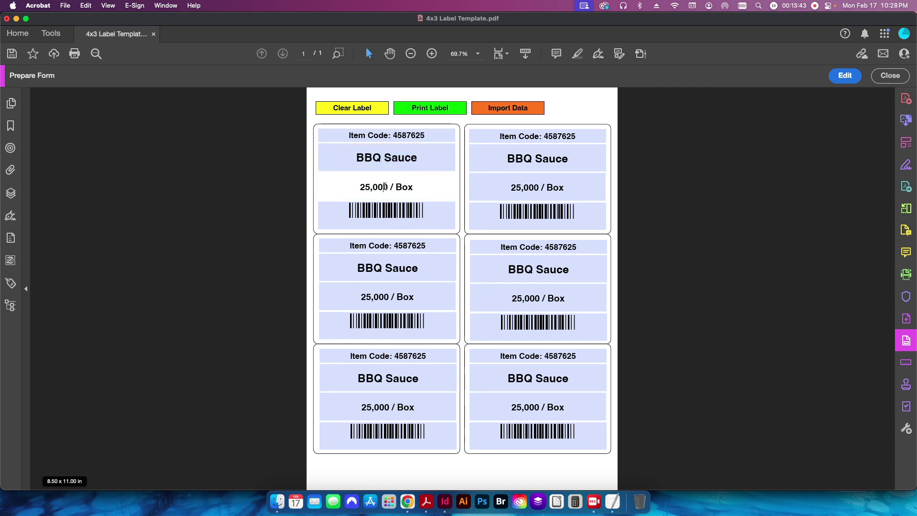
pyautogui.moveTo(388, 187); pyautogui.dragTo(365, 187)
pyautogui.click(372, 195)
pyautogui.press('BackSpace')
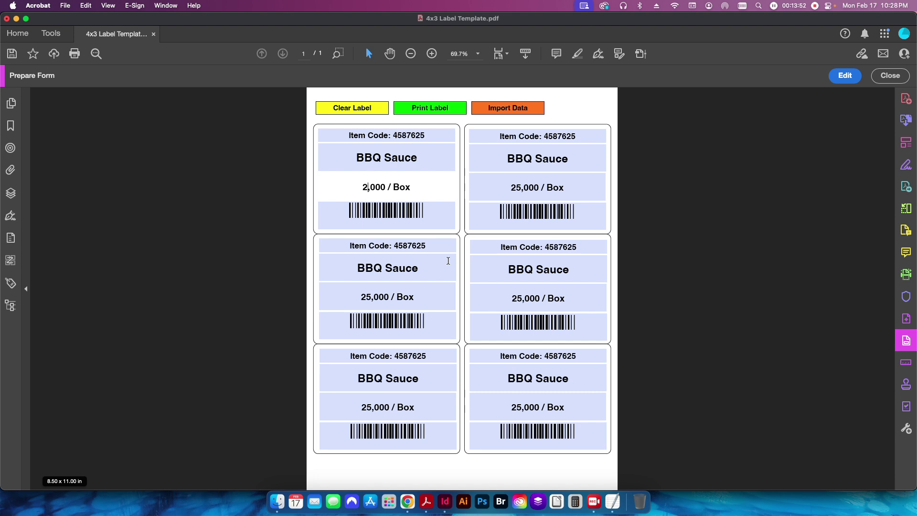
pyautogui.press('Tab')
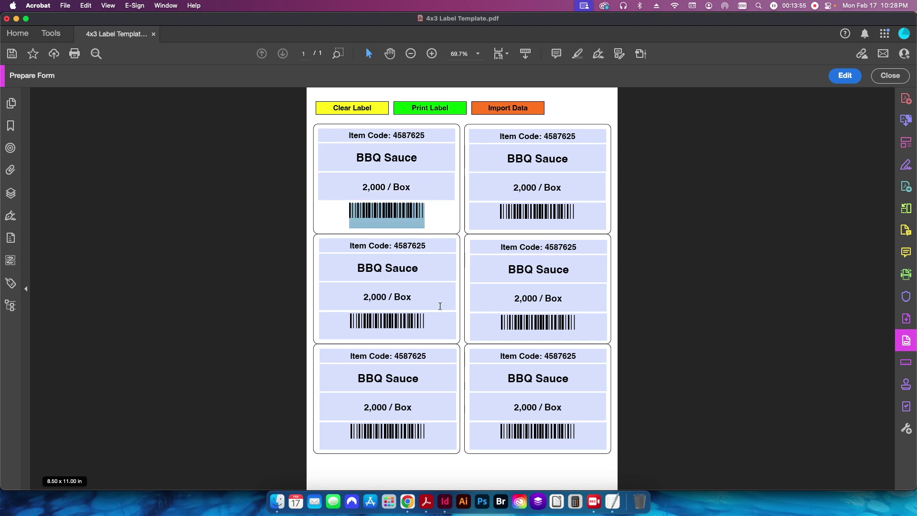
# - Test the Print Label button on the BBQ Sauce sheet without printing, and clear all the labels
pyautogui.click(423, 109)
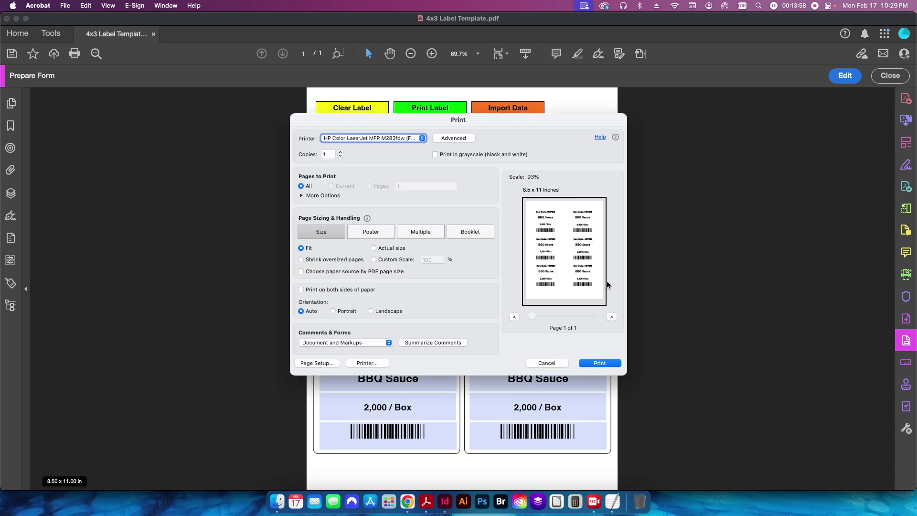
pyautogui.click(546, 362)
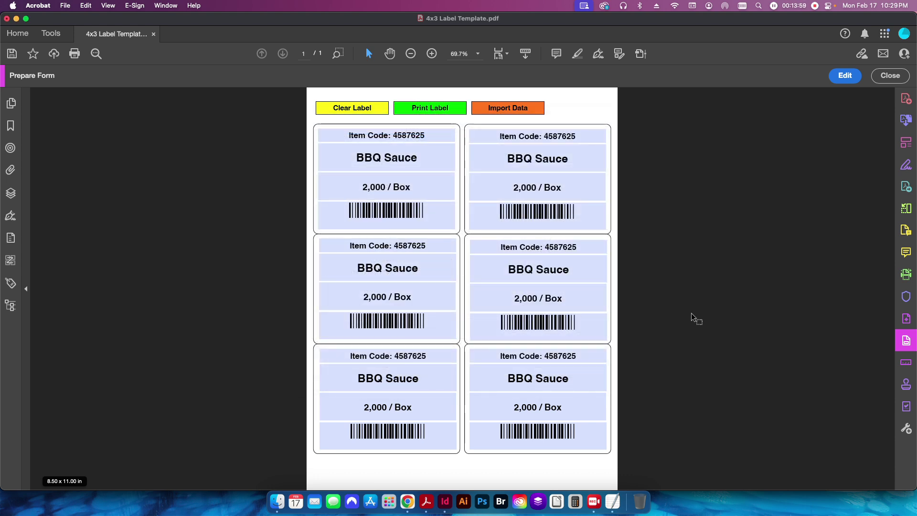
pyautogui.click(349, 106)
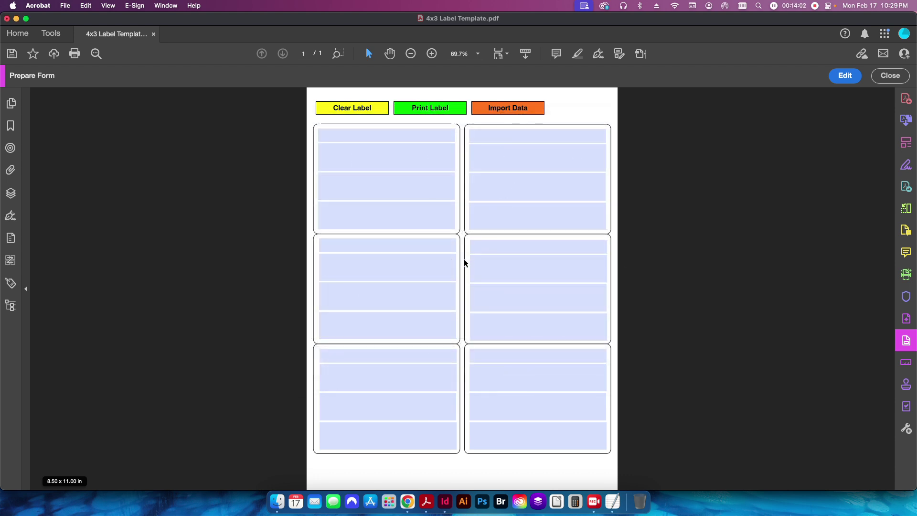
# - Import the Mayo Packets record from Item Information - Sheet1.txt into the cleared labels
pyautogui.click(584, 276)
pyautogui.click(489, 109)
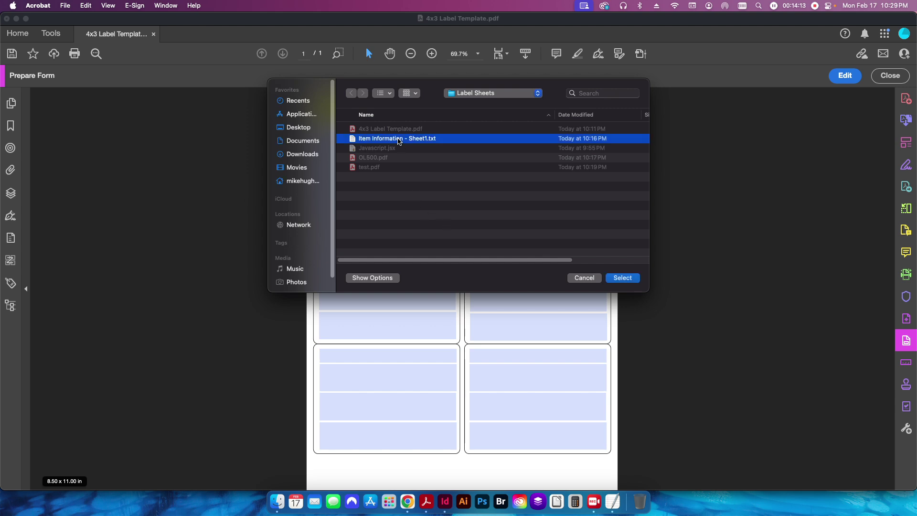
pyautogui.doubleClick(398, 139)
pyautogui.click(387, 268)
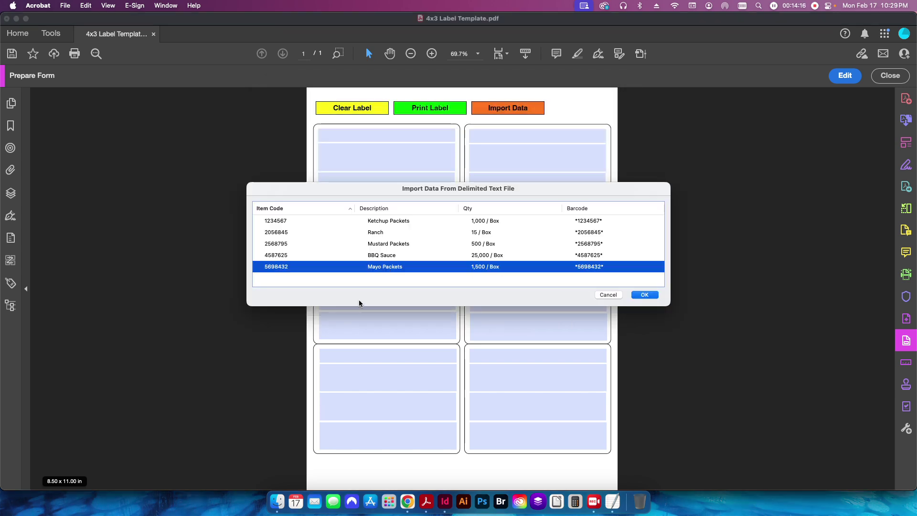
pyautogui.click(646, 295)
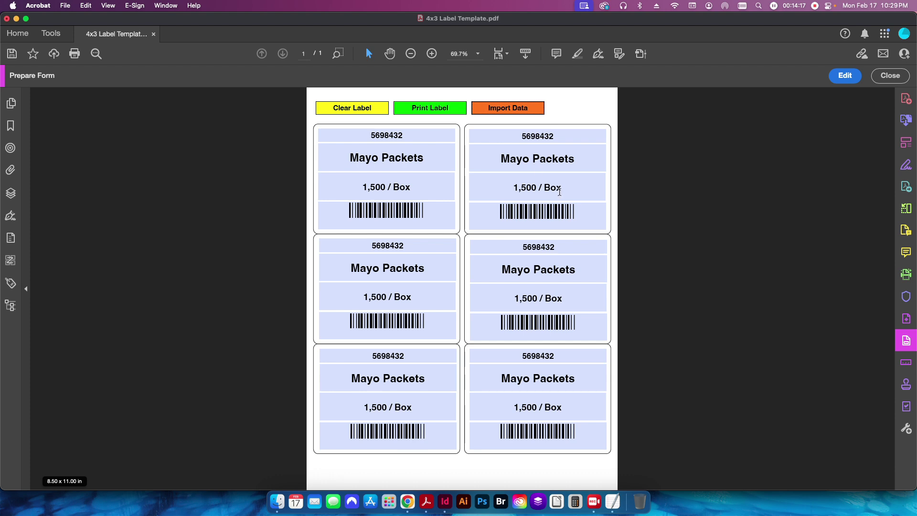
# - Check the Mayo Packets sheet in the print dialog, cancel printing, and clear all the labels
pyautogui.click(449, 109)
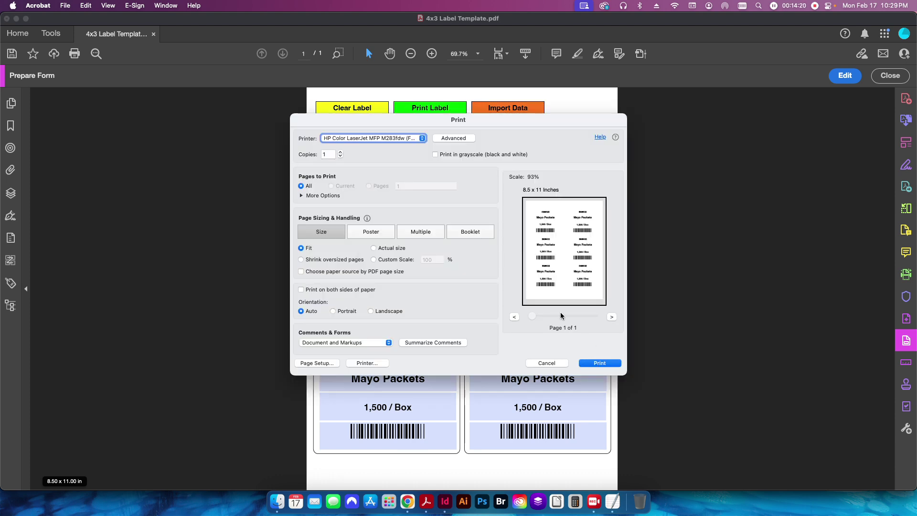
pyautogui.click(546, 363)
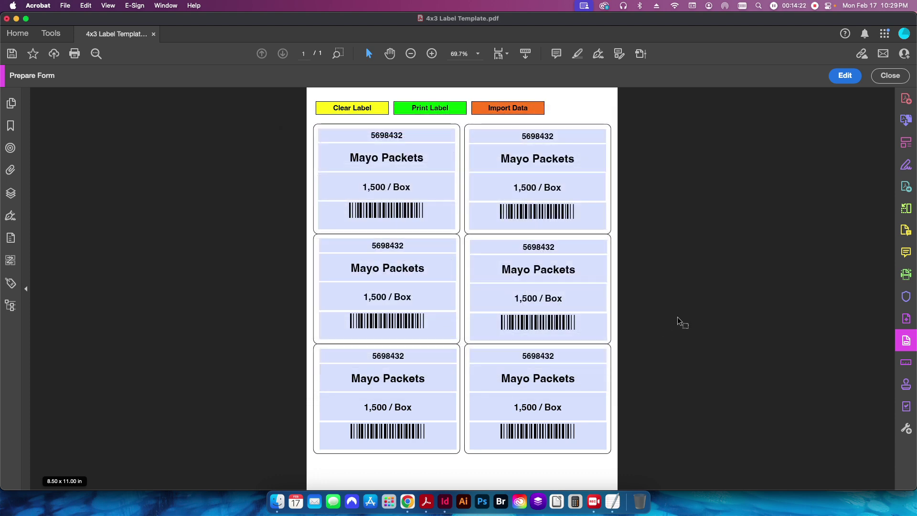
pyautogui.click(364, 108)
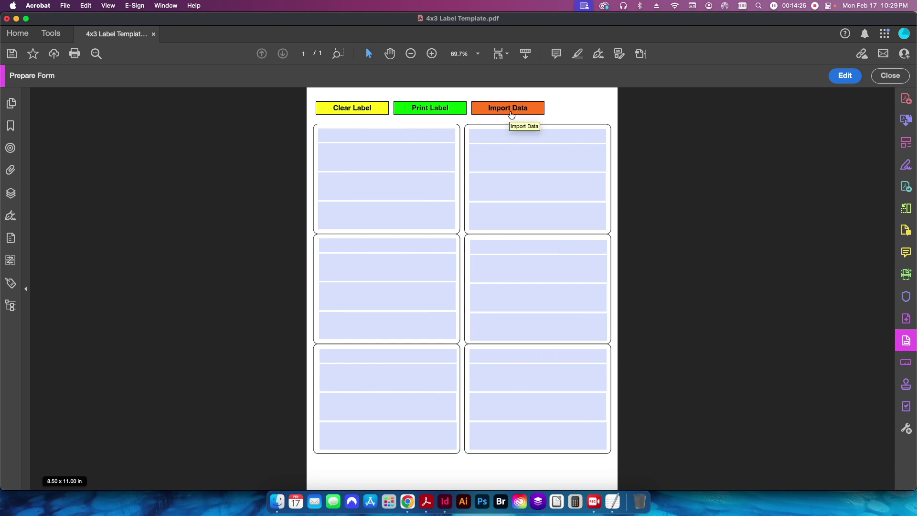
# - Import the Ketchup Packets record from Item Information - Sheet1.txt into the empty labels
pyautogui.click(492, 109)
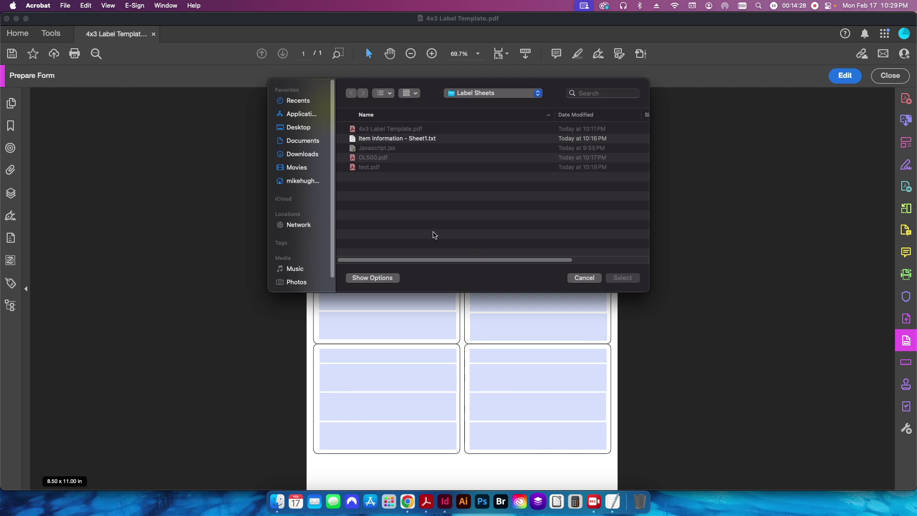
pyautogui.doubleClick(403, 136)
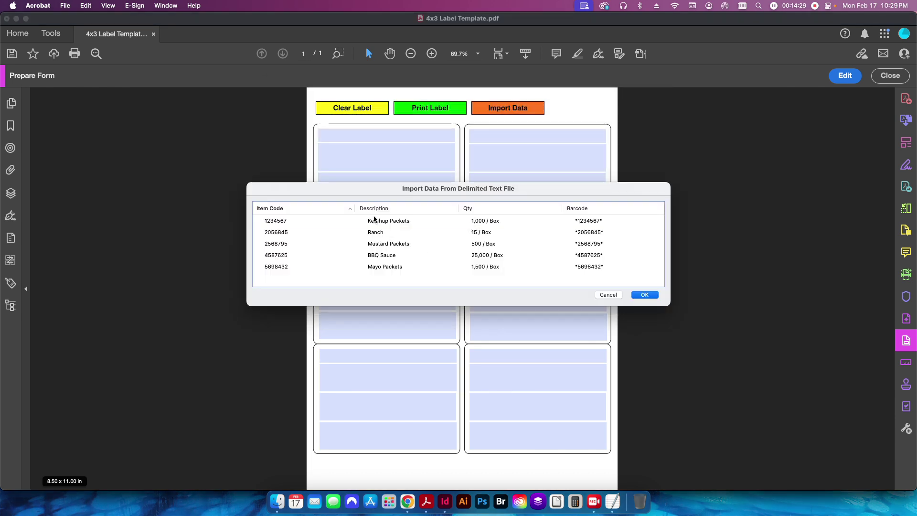
pyautogui.click(375, 221)
pyautogui.click(646, 295)
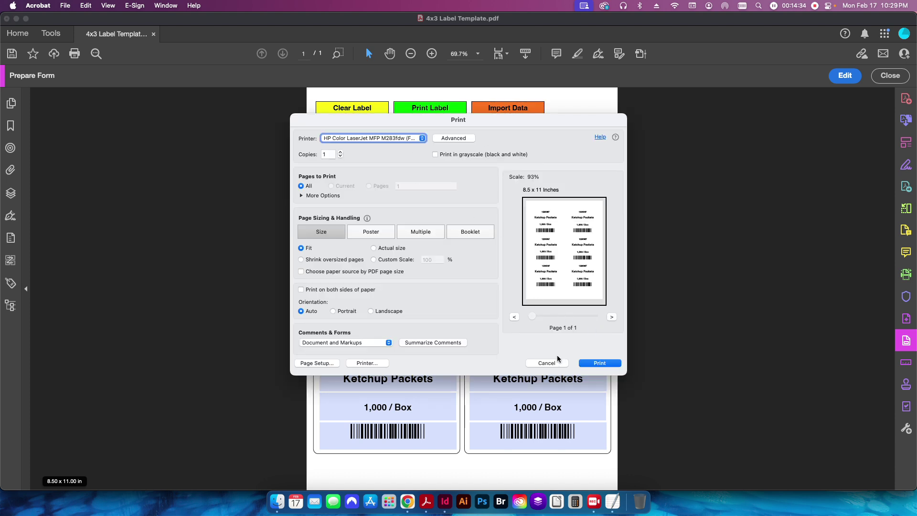
# - Dismiss the print dialog for the Ketchup Packets sheet and clear all the label fields
pyautogui.click(575, 361)
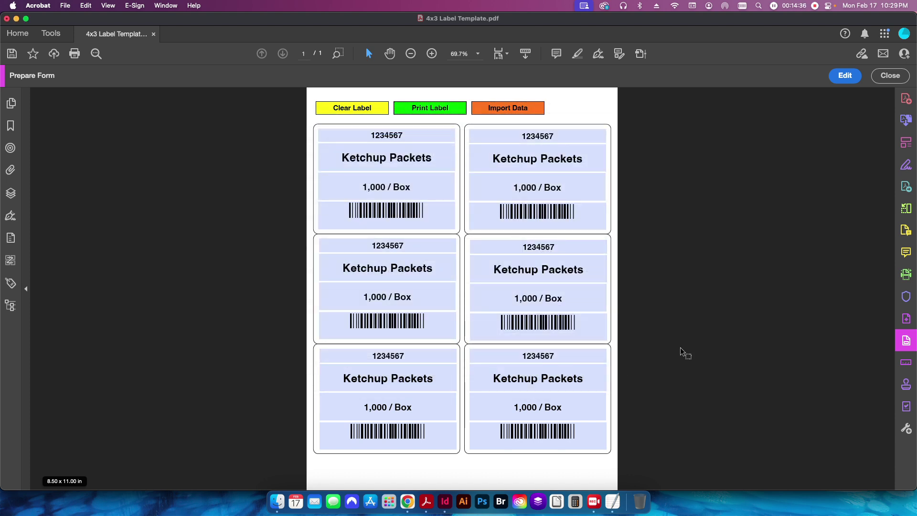
pyautogui.click(339, 111)
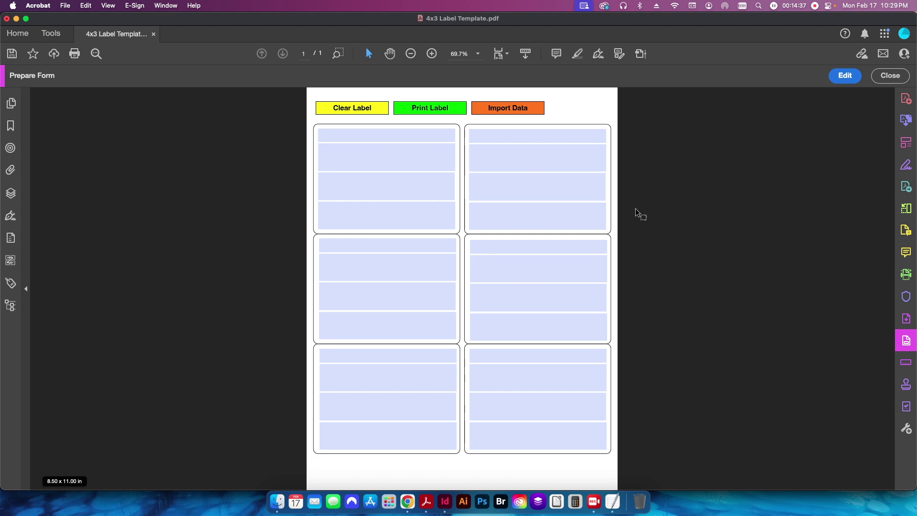